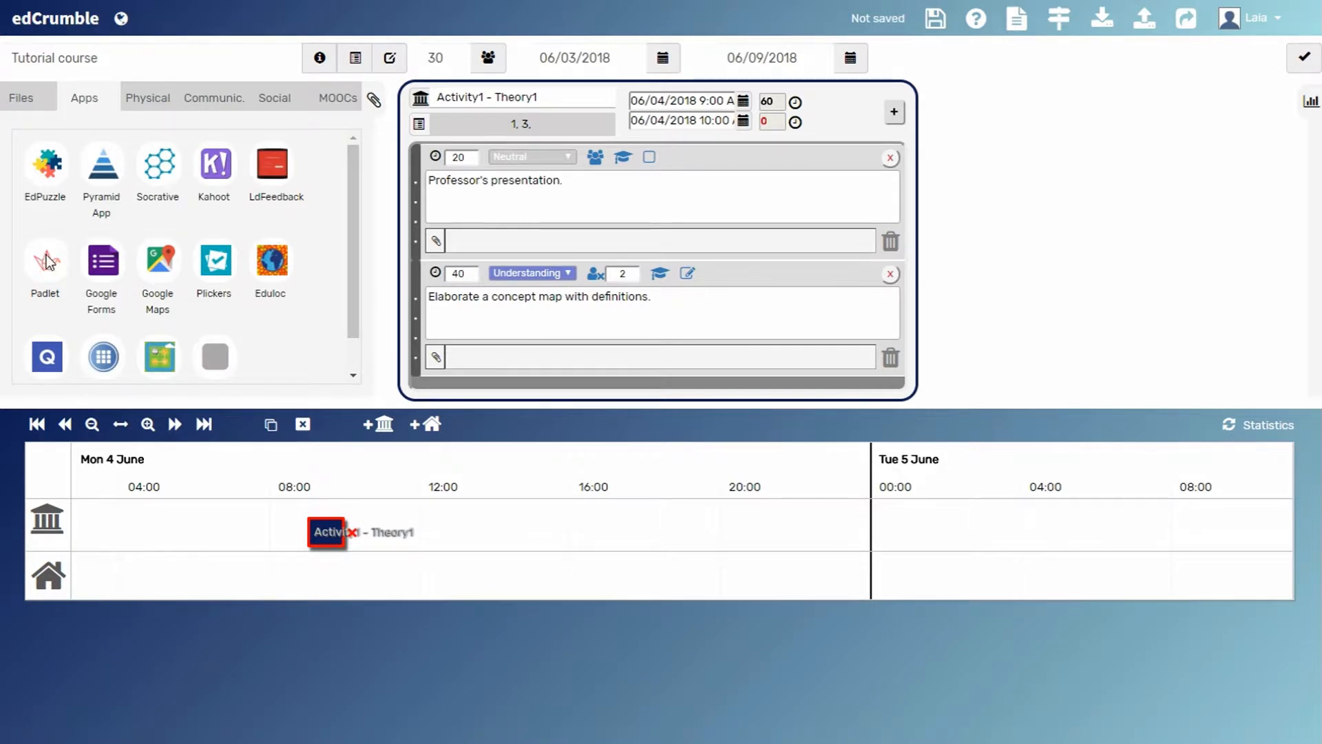
Browse the app, physical, communication, social and MOOC resource categories available for the activity's tasks
{"action": "left_click", "coordinate": [52, 165]}
{"action": "left_click", "coordinate": [161, 103]}
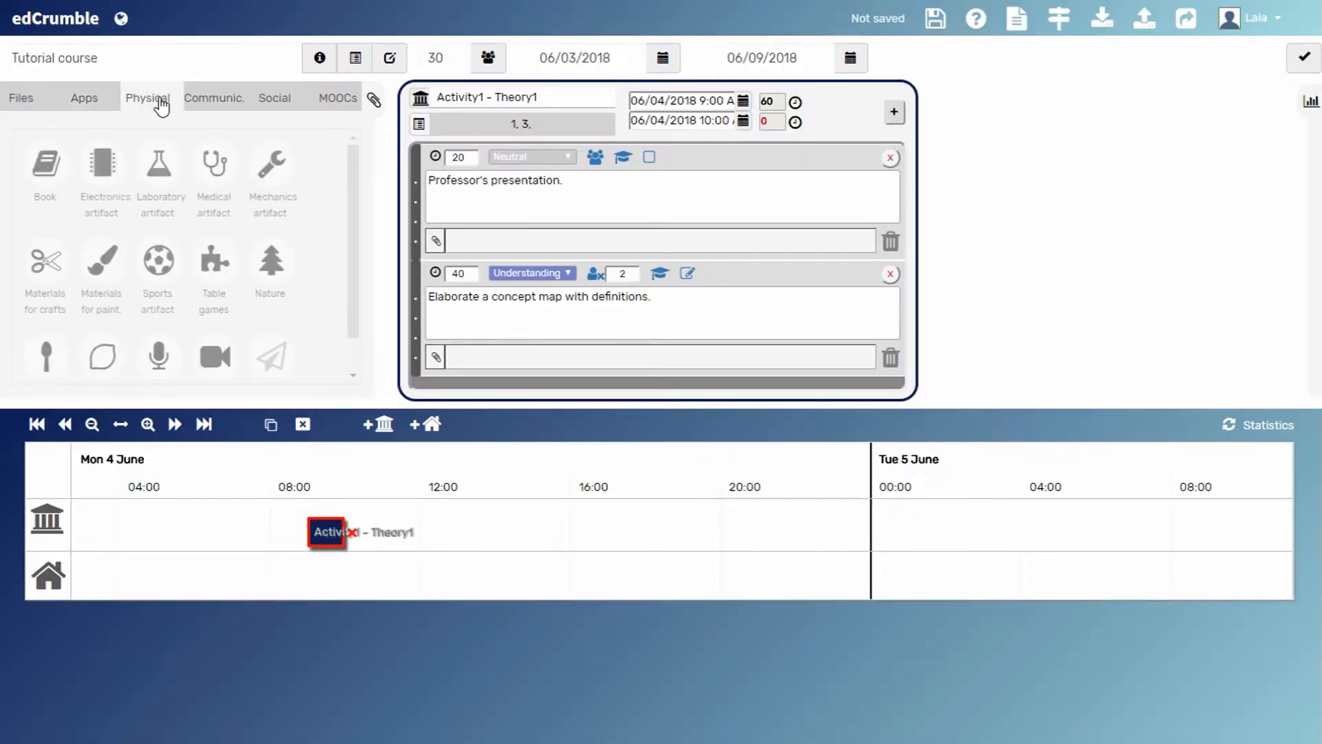
{"action": "mouse_move", "coordinate": [350, 170]}
{"action": "left_mouse_down"}
{"action": "mouse_move", "coordinate": [353, 209]}
{"action": "mouse_move", "coordinate": [347, 162]}
{"action": "left_mouse_up"}
{"action": "left_click", "coordinate": [224, 107]}
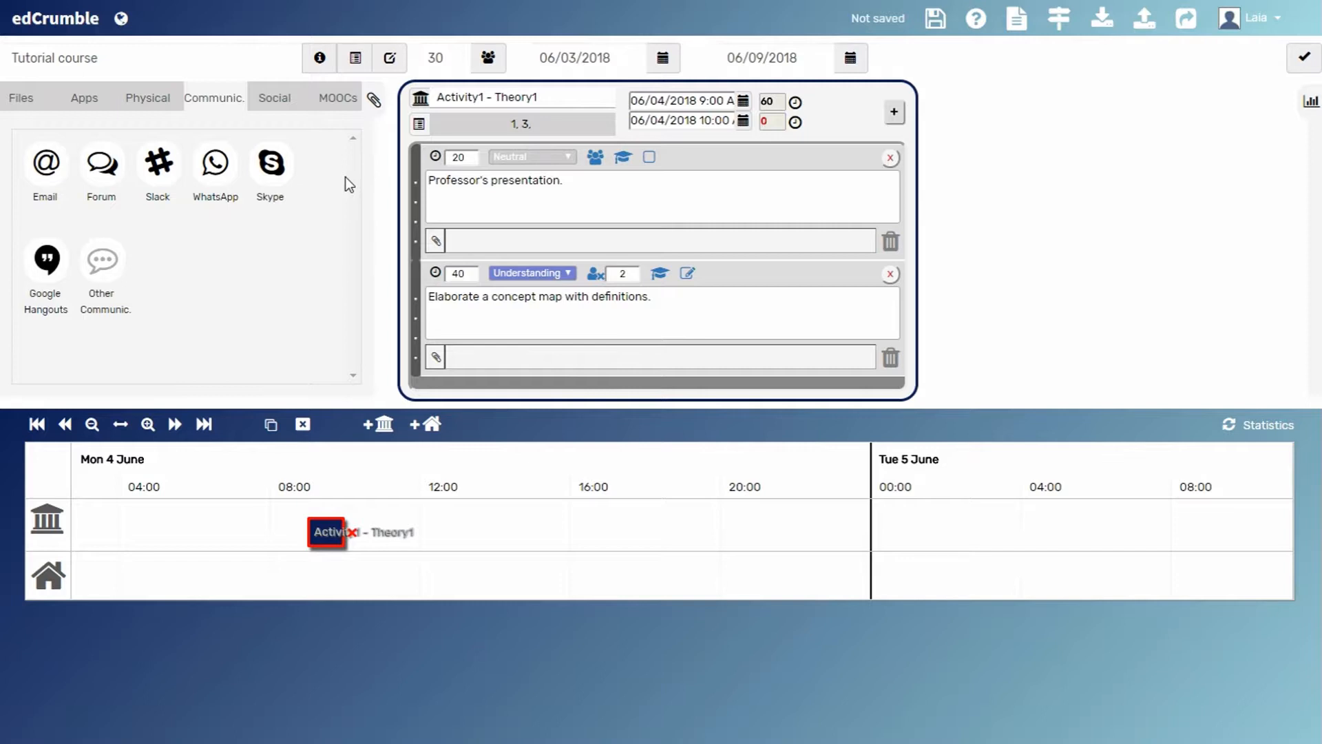
{"action": "left_click", "coordinate": [273, 105]}
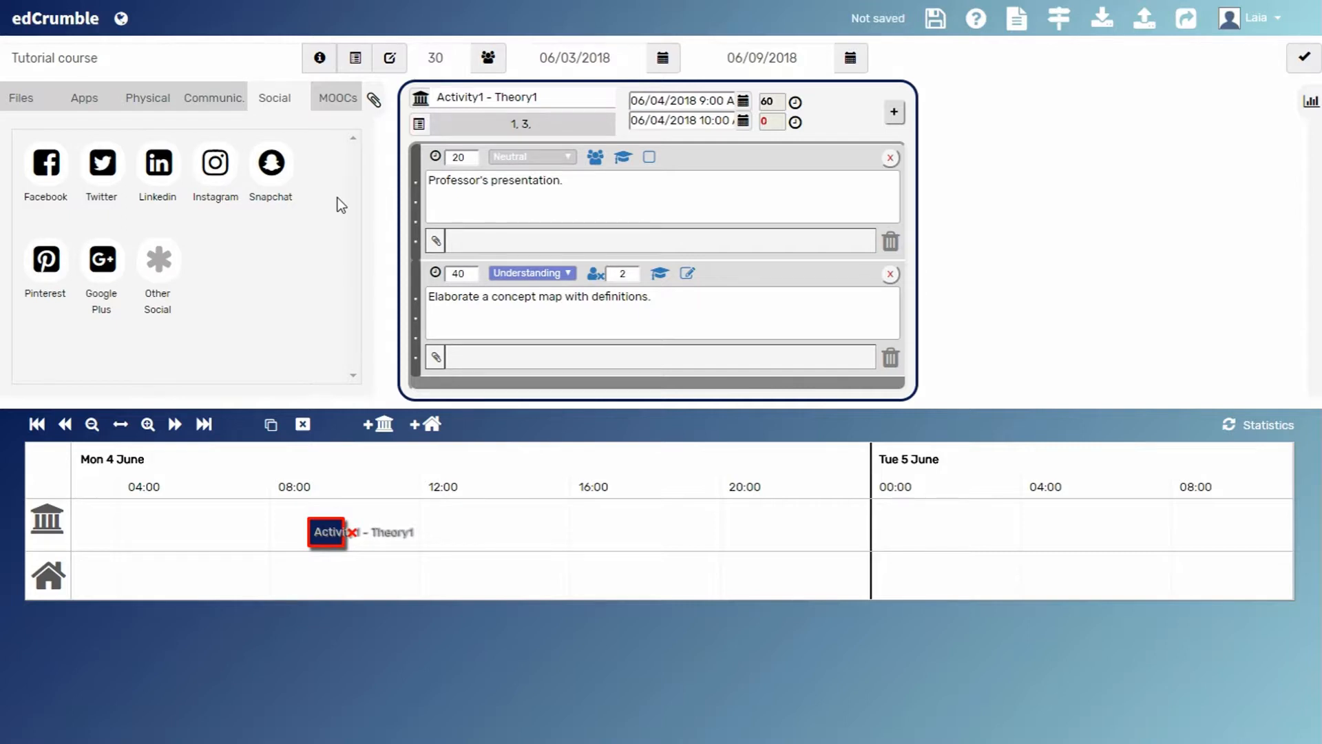
{"action": "left_click", "coordinate": [334, 103]}
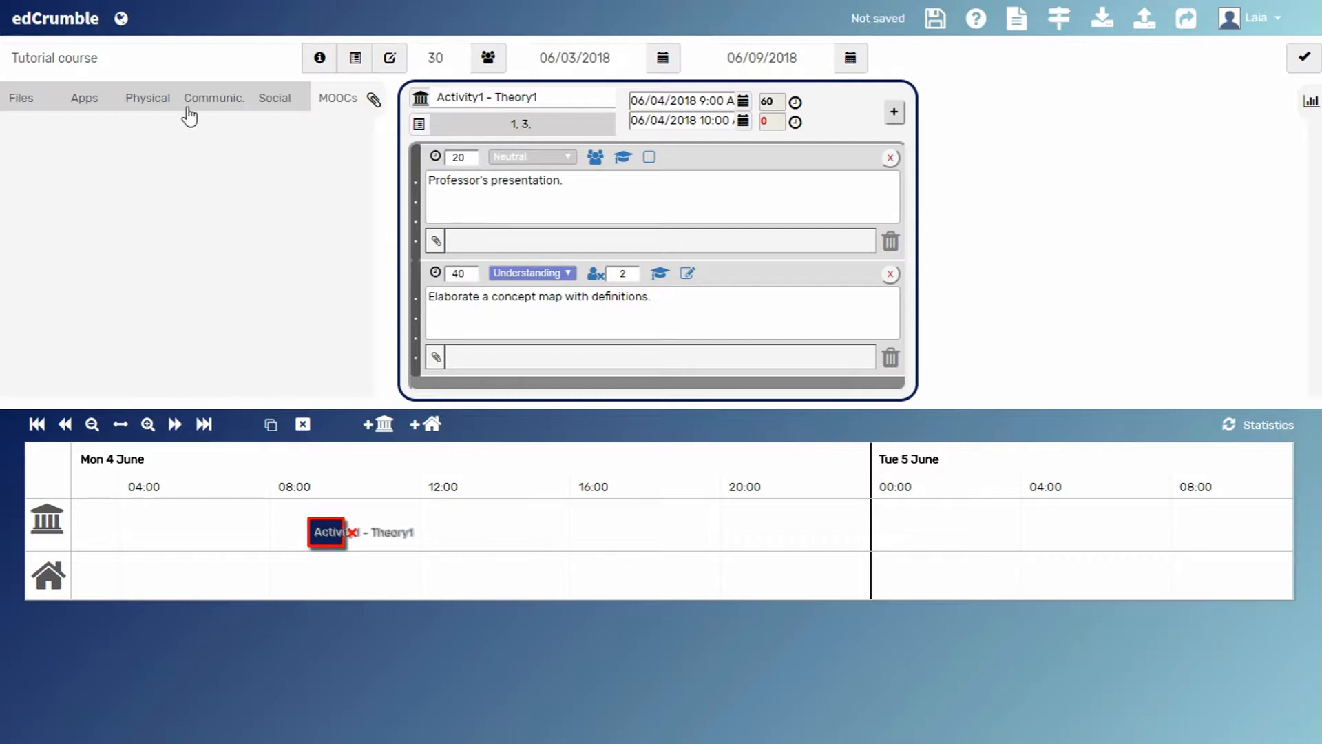
Attach a PowerPoint file resource titled "Slides Theory" to the professor's presentation task
{"action": "left_click", "coordinate": [18, 100]}
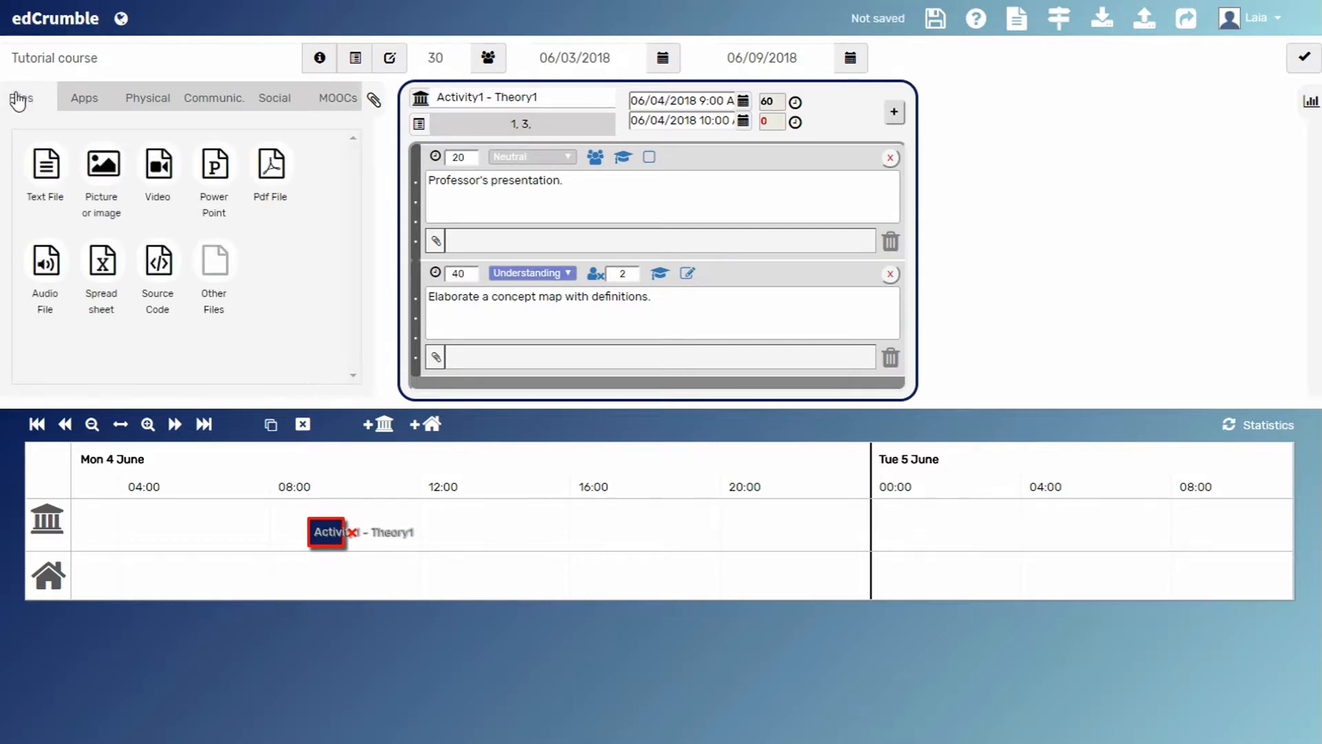
{"action": "left_click_drag", "start_coordinate": [219, 168], "coordinate": [474, 248]}
{"action": "left_click", "coordinate": [595, 265]}
{"action": "type", "text": "Slide"}
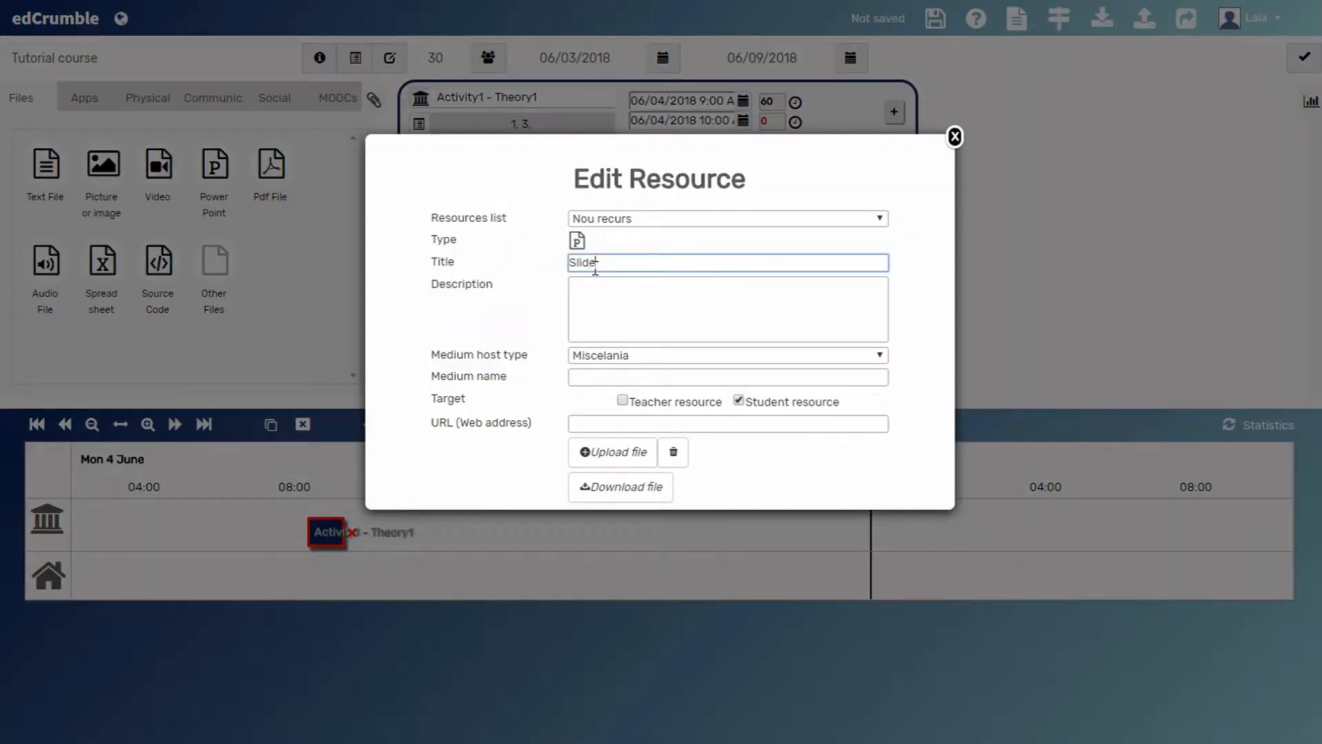
{"action": "type", "text": "s Theory"}
{"action": "left_click", "coordinate": [618, 299]}
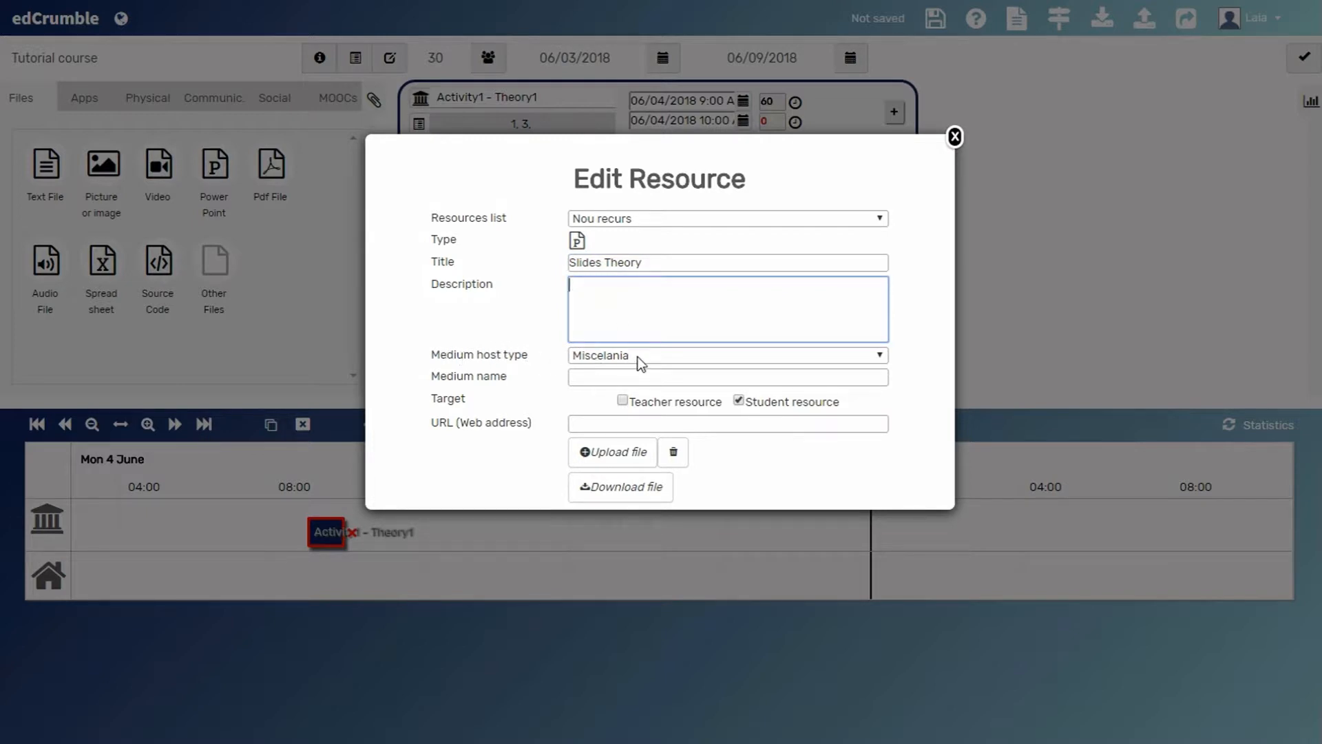
Set the Slides Theory resource's medium host type to LMS (Learning Management System) and its medium name to Moodle, then close its details
{"action": "left_click", "coordinate": [879, 355]}
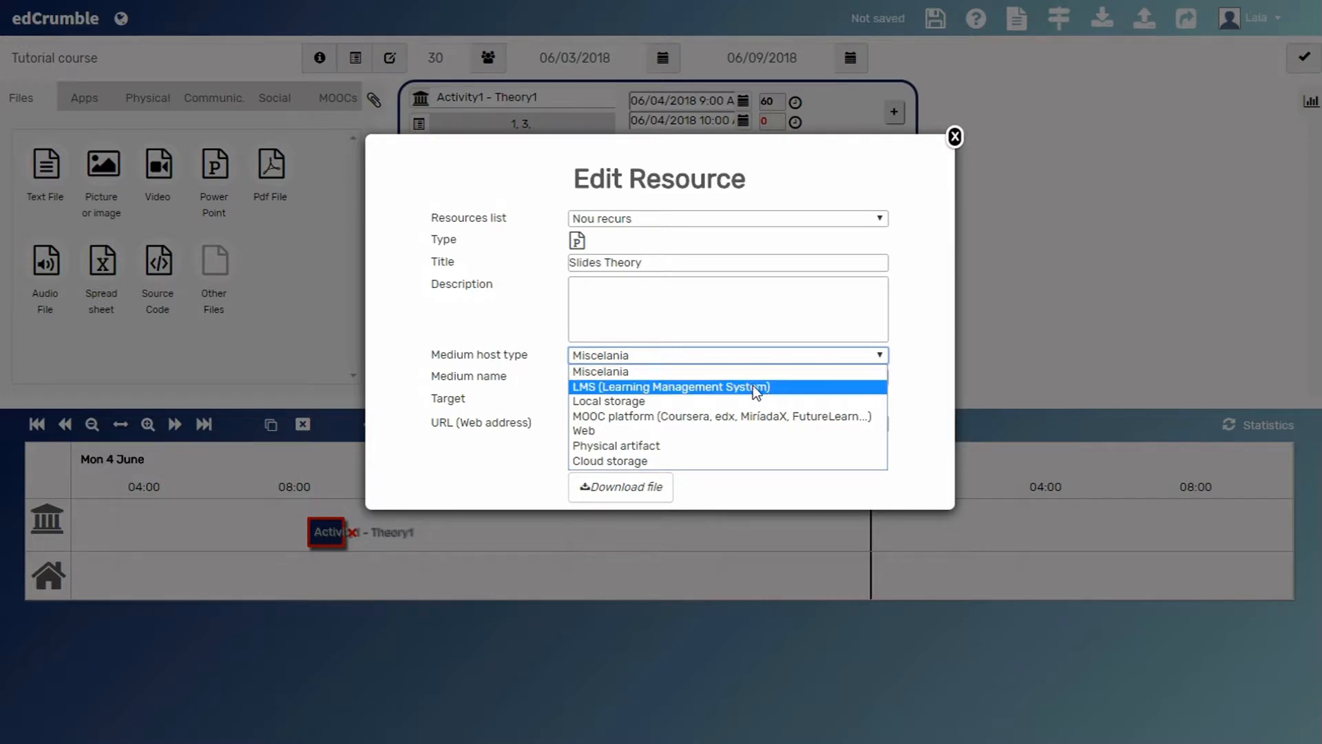
{"action": "left_click", "coordinate": [712, 386]}
{"action": "left_click", "coordinate": [704, 378]}
{"action": "type", "text": "Moodle"}
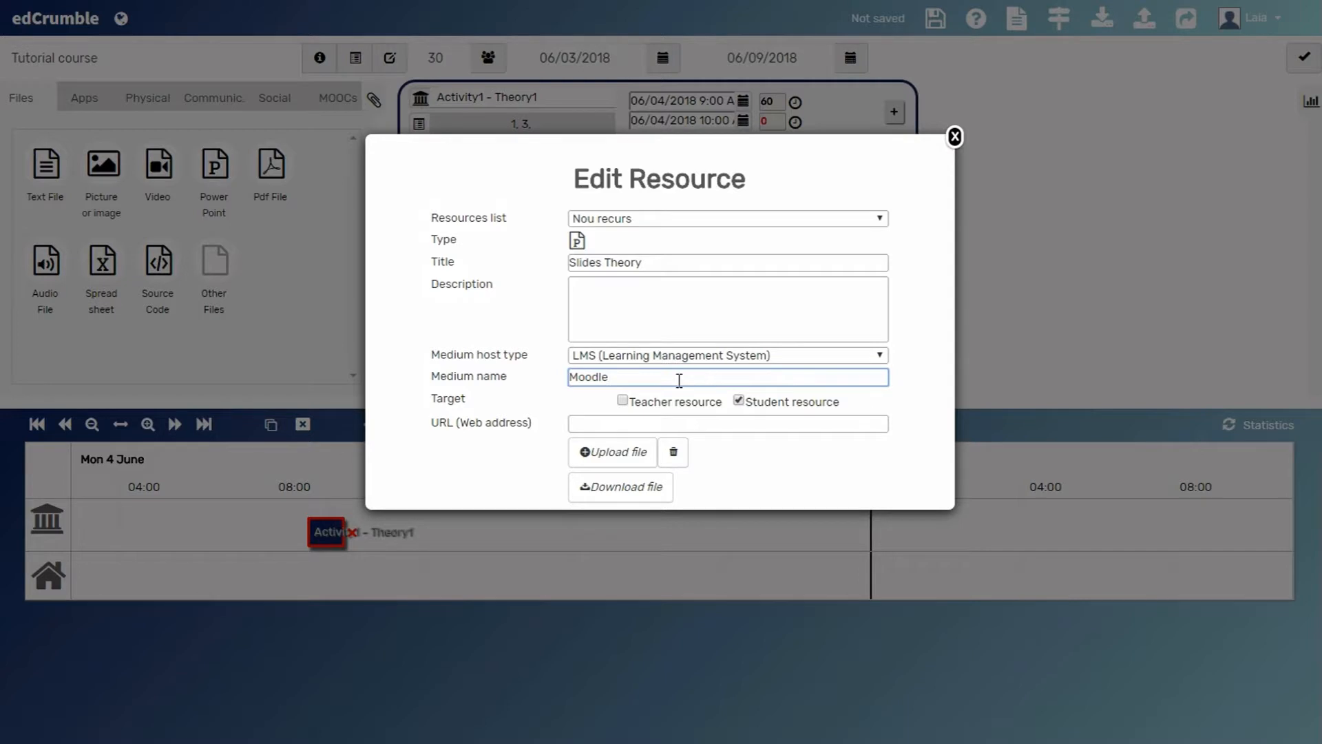
{"action": "left_click", "coordinate": [543, 394]}
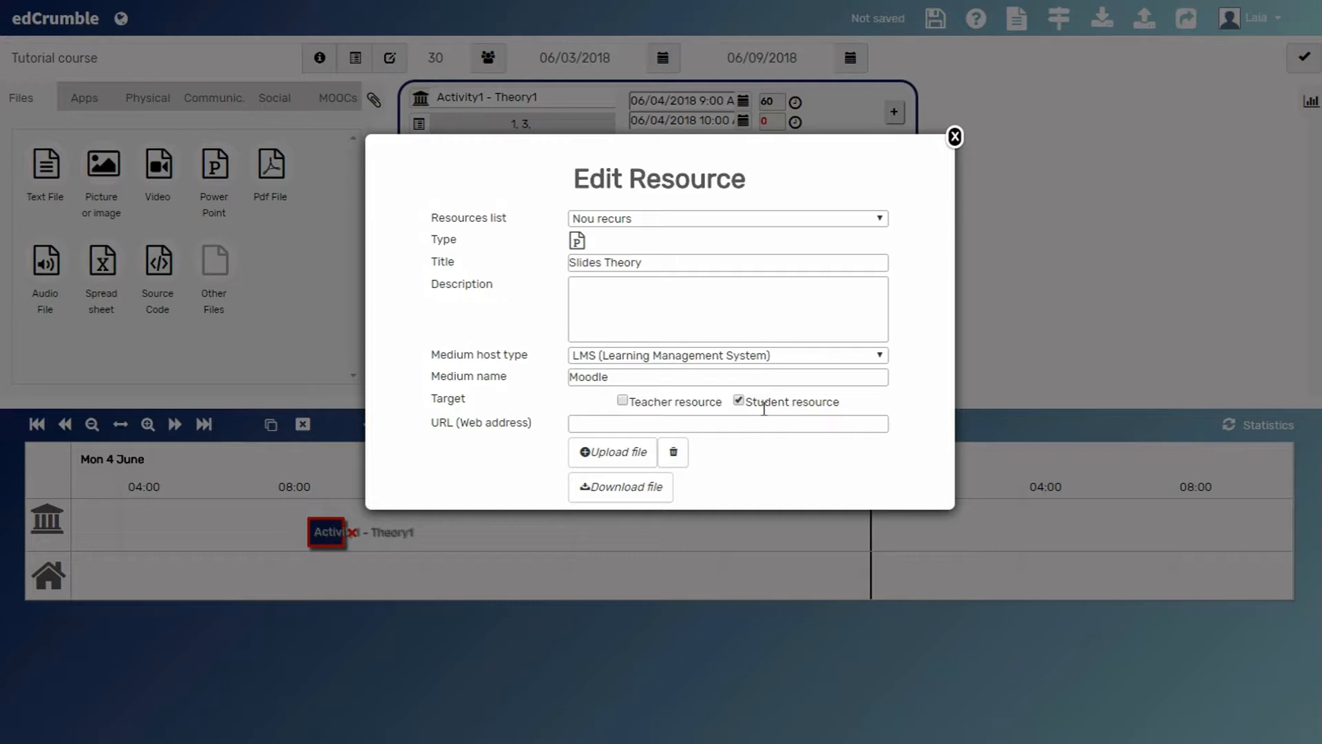
{"action": "left_click", "coordinate": [721, 423]}
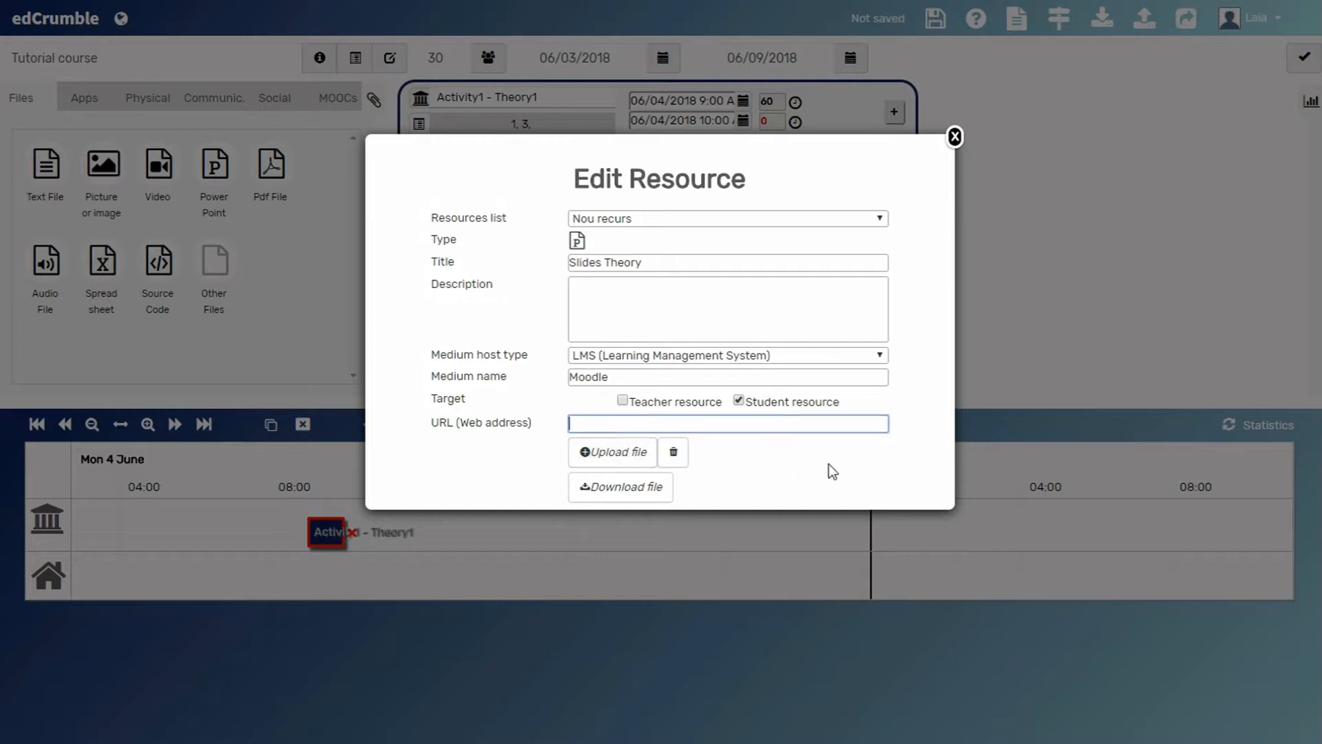
{"action": "left_click", "coordinate": [955, 138]}
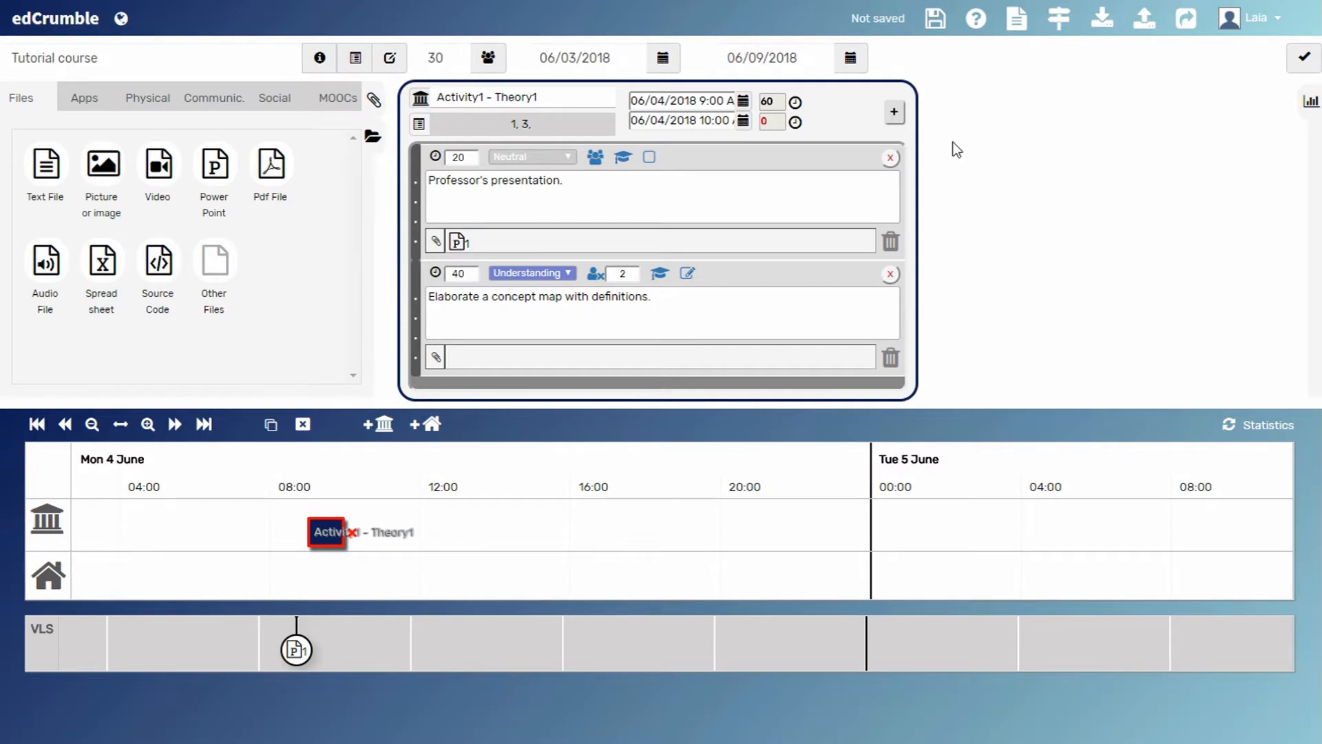
Review the Slides Theory resource and attach a second, untitled PowerPoint resource to the professor's presentation task
{"action": "left_click", "coordinate": [457, 243]}
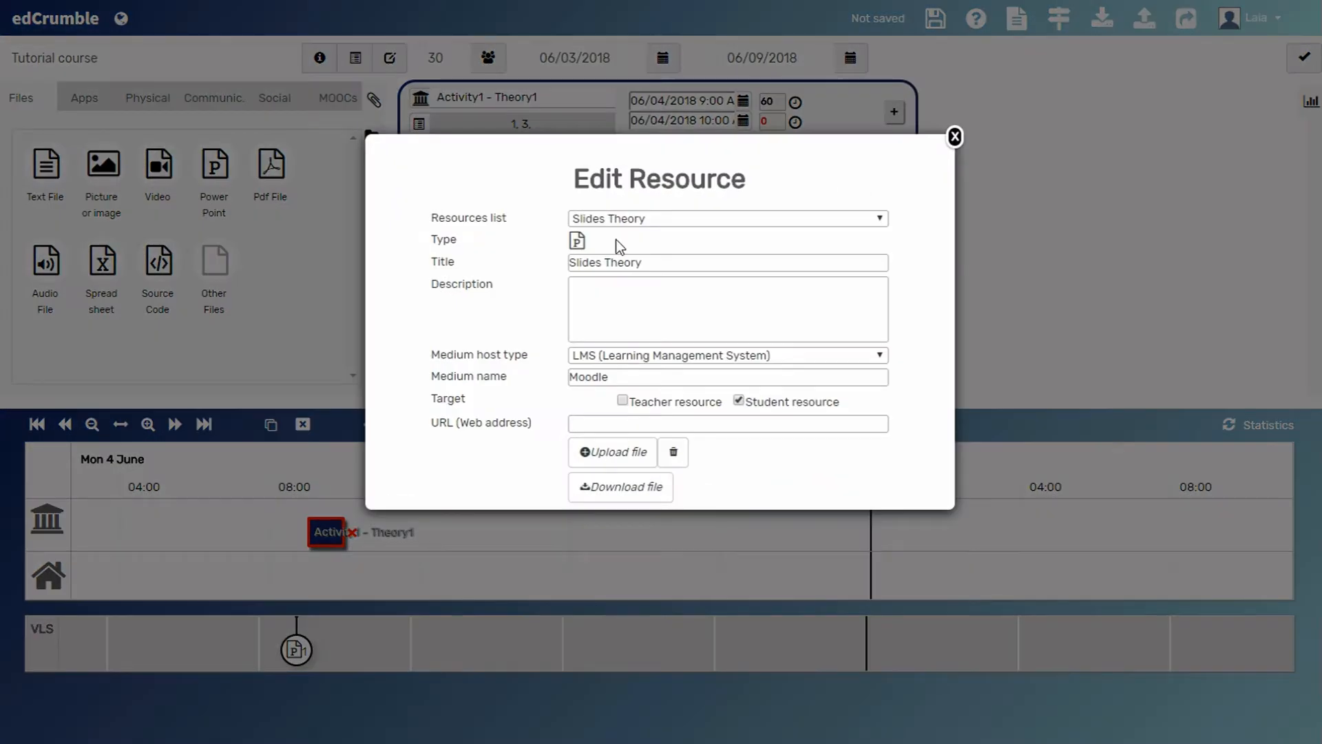
{"action": "left_click", "coordinate": [955, 137]}
{"action": "left_click_drag", "start_coordinate": [457, 242], "coordinate": [497, 246]}
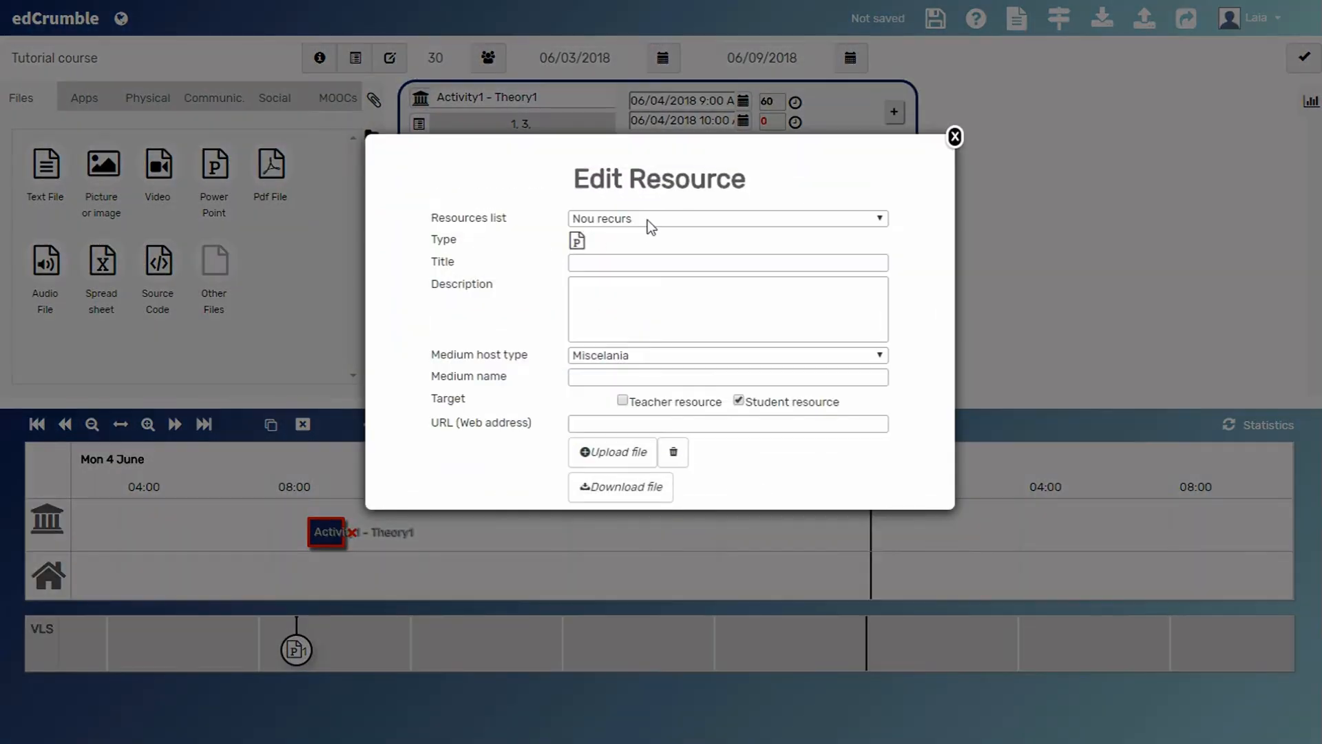
{"action": "left_click", "coordinate": [955, 138]}
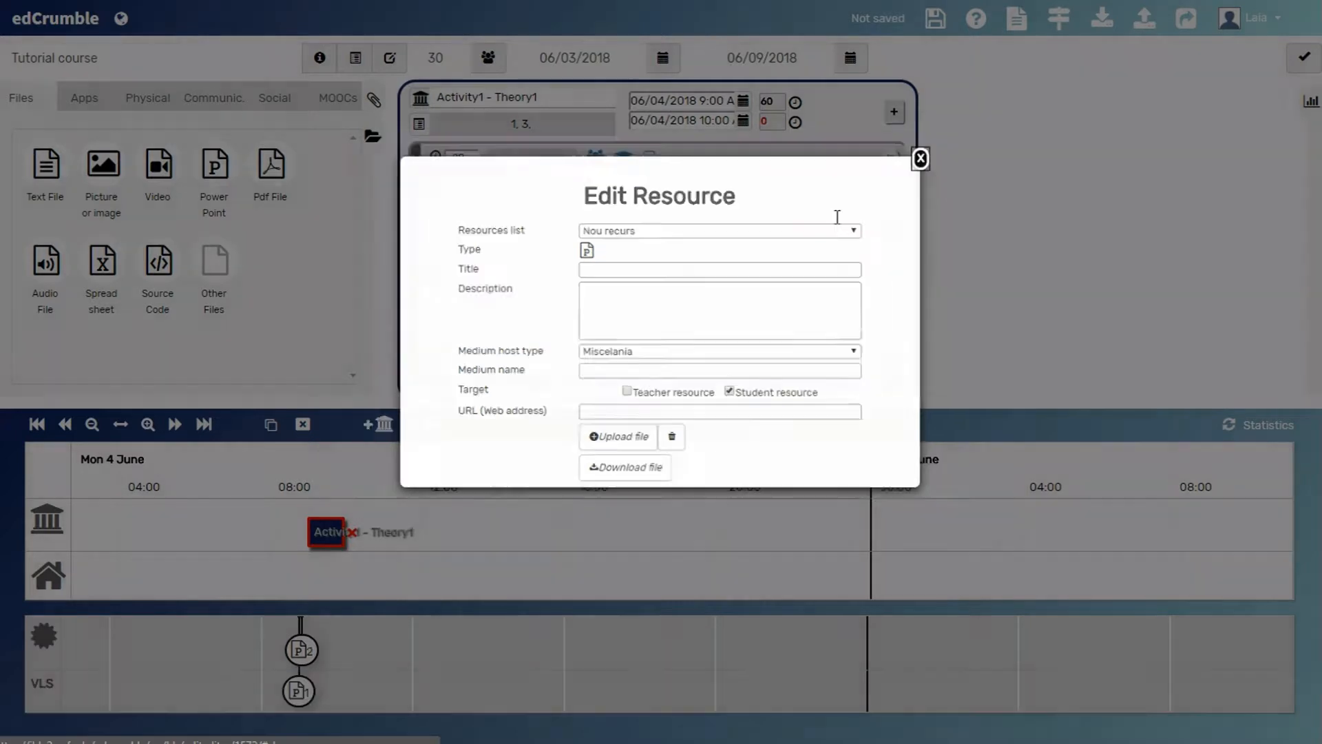
Attach a PowerPoint resource to the concept map task, reusing the existing Slides Theory resource
{"action": "left_click_drag", "start_coordinate": [486, 248], "coordinate": [492, 356]}
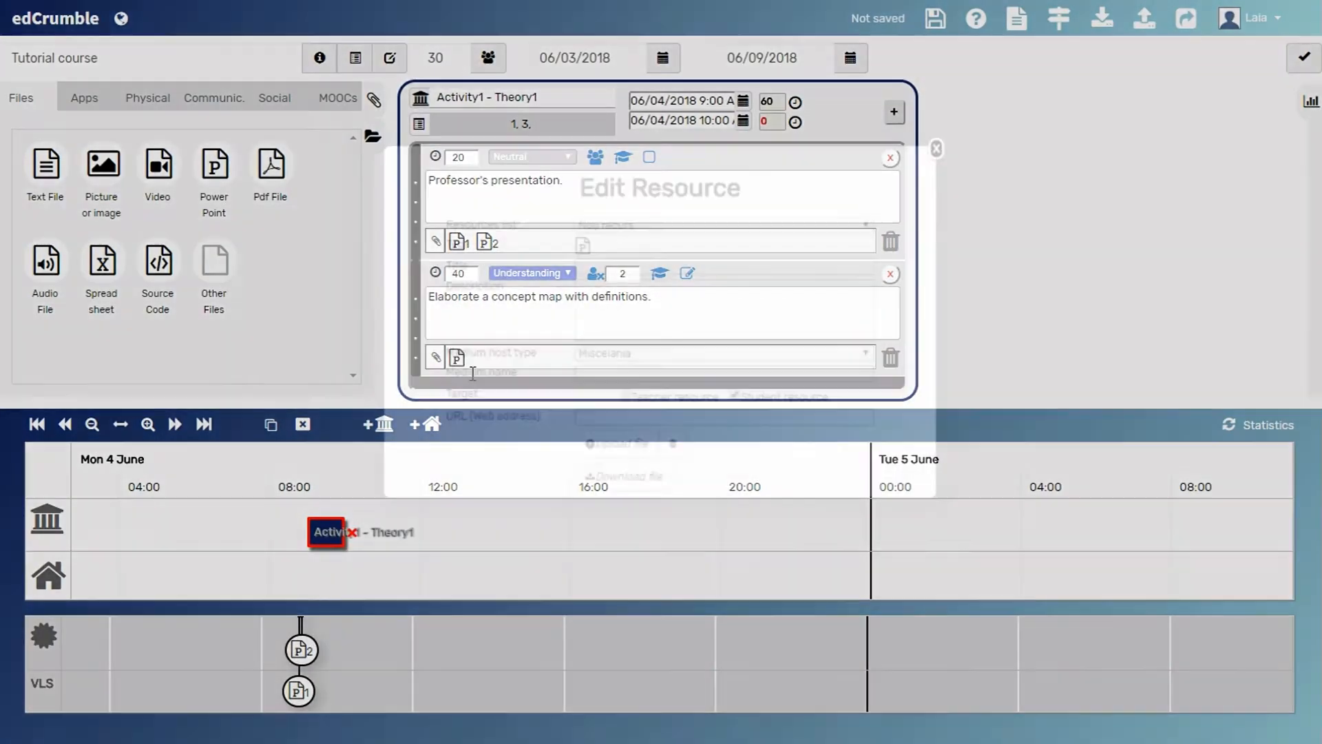
{"action": "left_click", "coordinate": [653, 219]}
{"action": "left_click", "coordinate": [632, 250]}
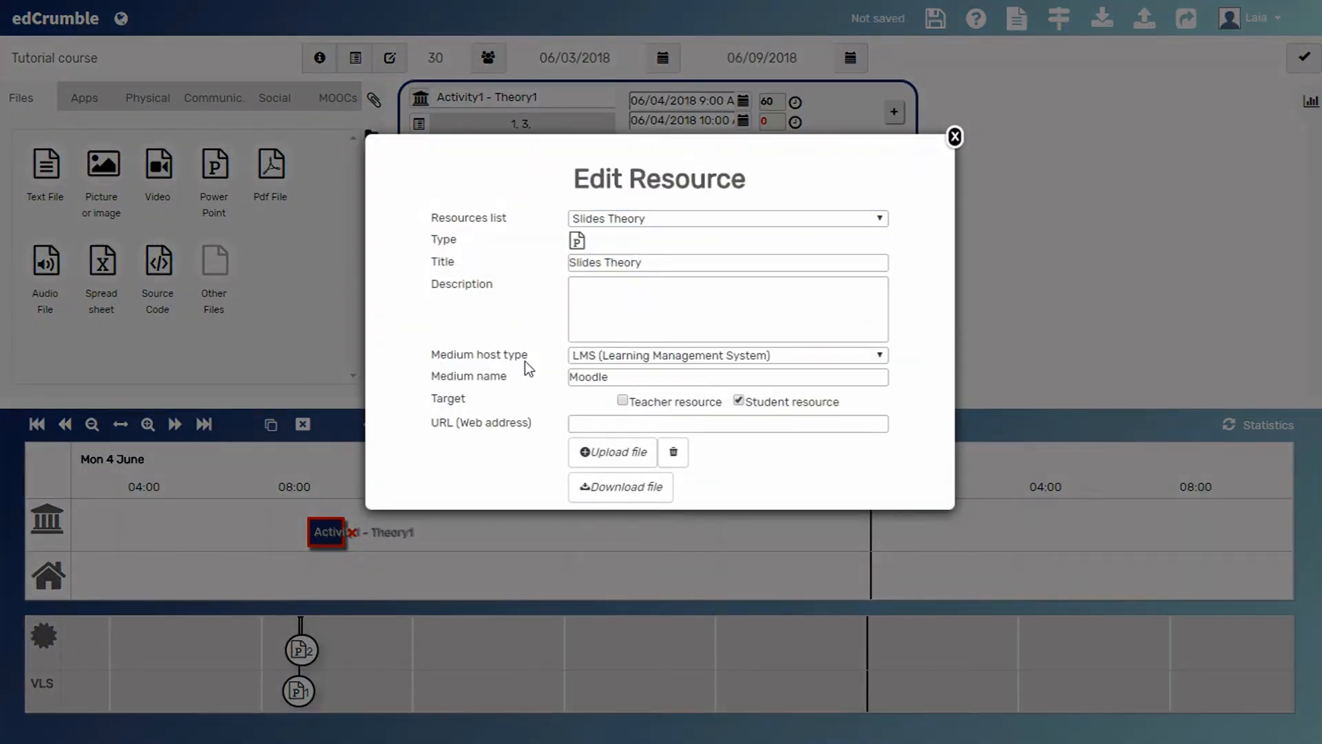
{"action": "left_click", "coordinate": [955, 137]}
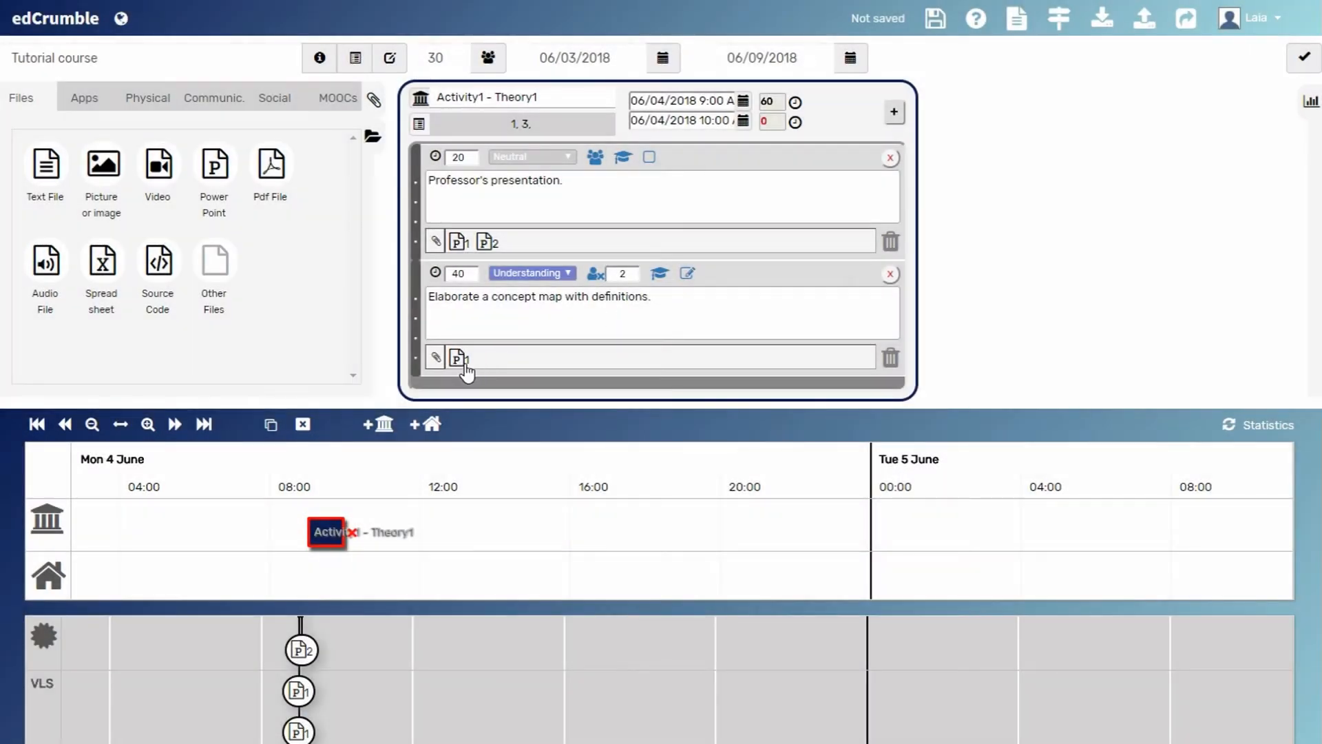
Remove the PowerPoint resource from the concept map task and the untitled one from the presentation task
{"action": "left_click_drag", "start_coordinate": [460, 368], "coordinate": [887, 373]}
{"action": "left_click_drag", "start_coordinate": [486, 243], "coordinate": [889, 243]}
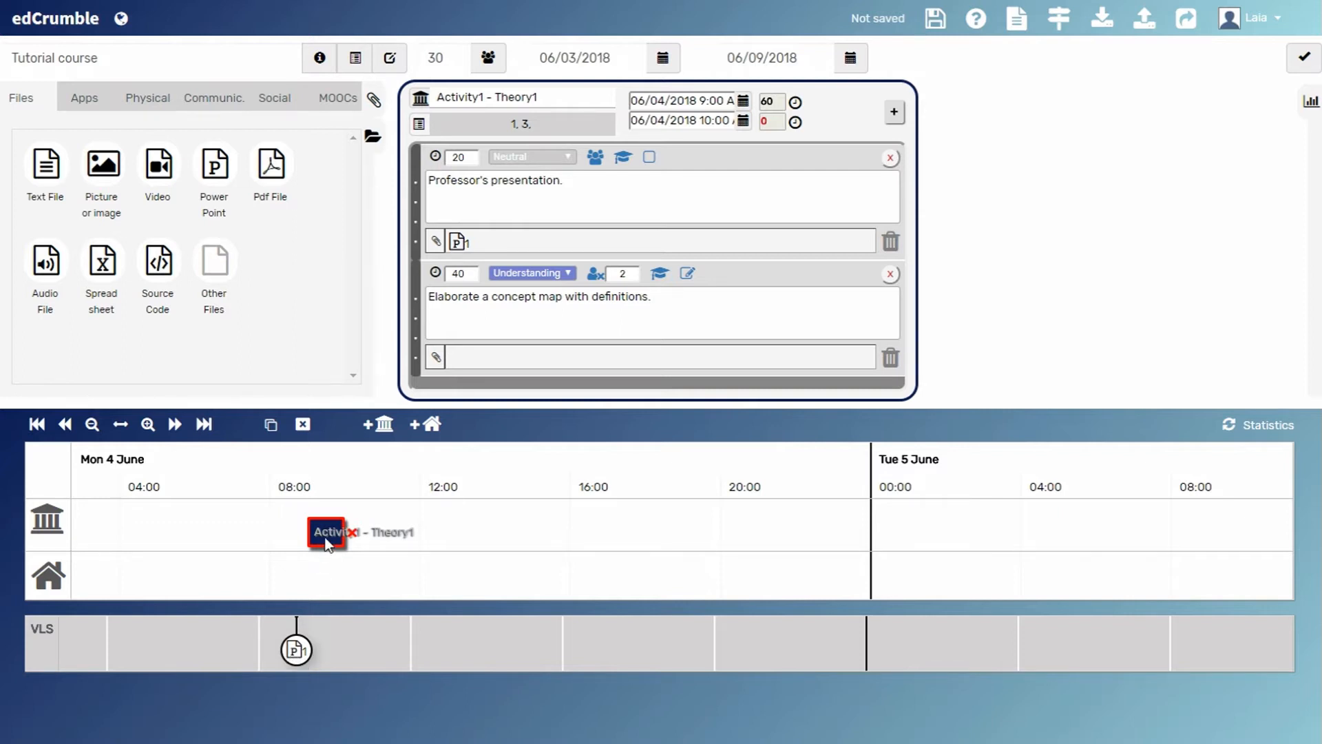
Zoom the timeline in around the Activity1 - Theory1 block on Monday 4 June
{"action": "left_click", "coordinate": [314, 578]}
{"action": "scroll", "coordinate": [409, 580], "scroll_direction": "up", "scroll_amount": 4}
{"action": "left_click_drag", "start_coordinate": [382, 579], "coordinate": [731, 583]}
{"action": "left_click", "coordinate": [585, 531]}
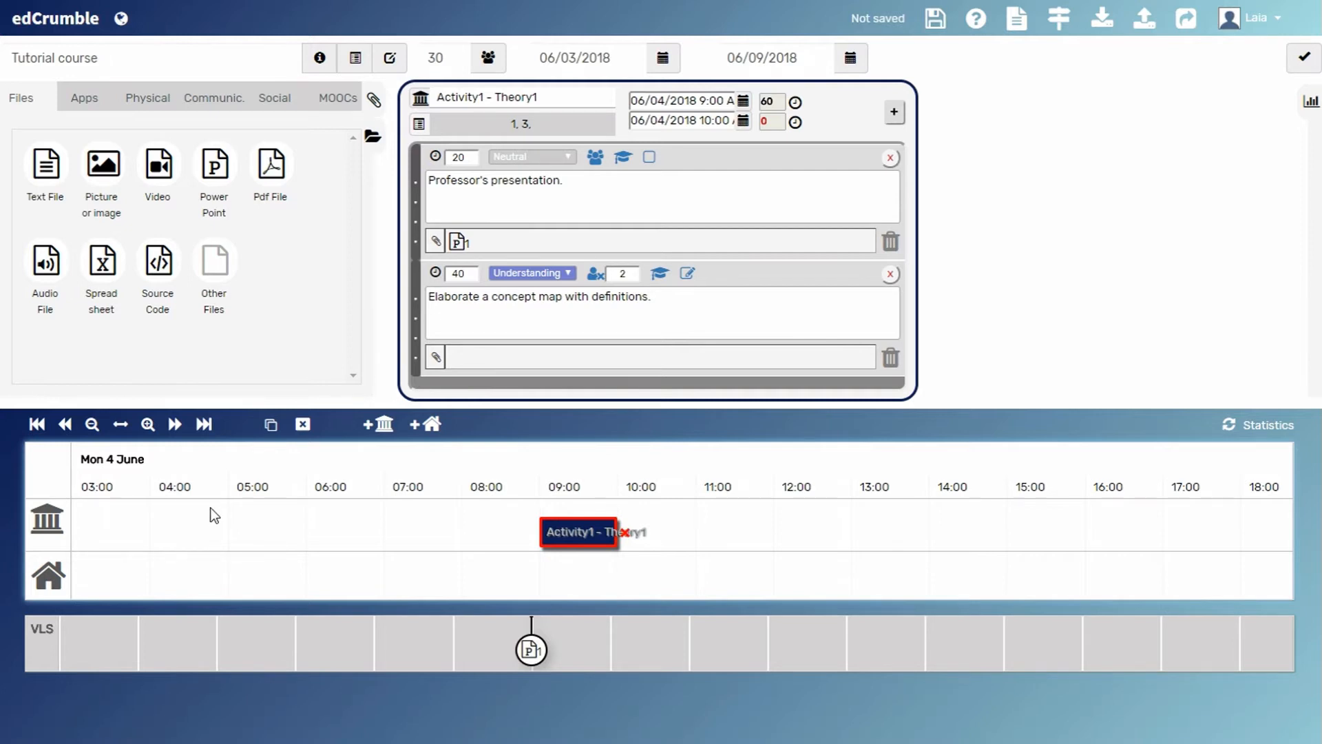
Look through the app, physical and communication resource types for one suited to the concept map task
{"action": "left_click", "coordinate": [86, 104]}
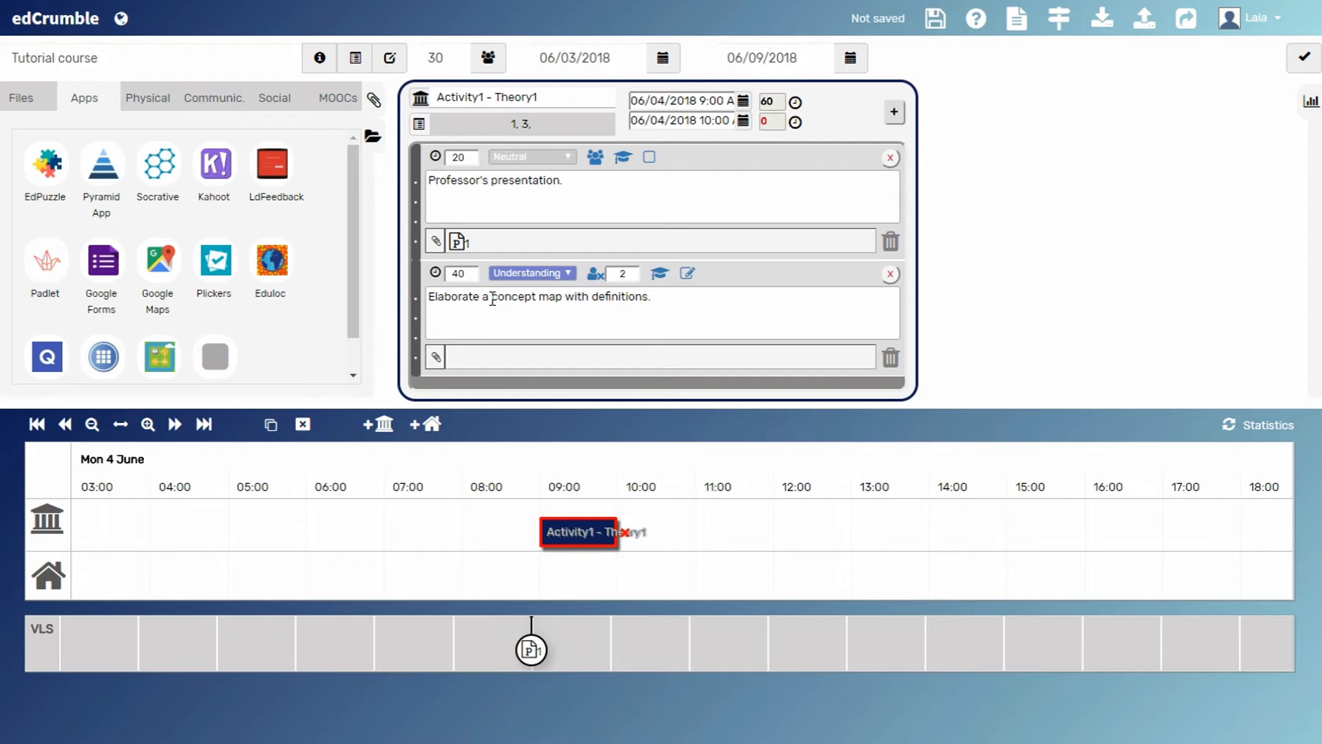
{"action": "scroll", "coordinate": [353, 206], "scroll_direction": "down", "scroll_amount": 1}
{"action": "scroll", "coordinate": [353, 207], "scroll_direction": "down", "scroll_amount": 1}
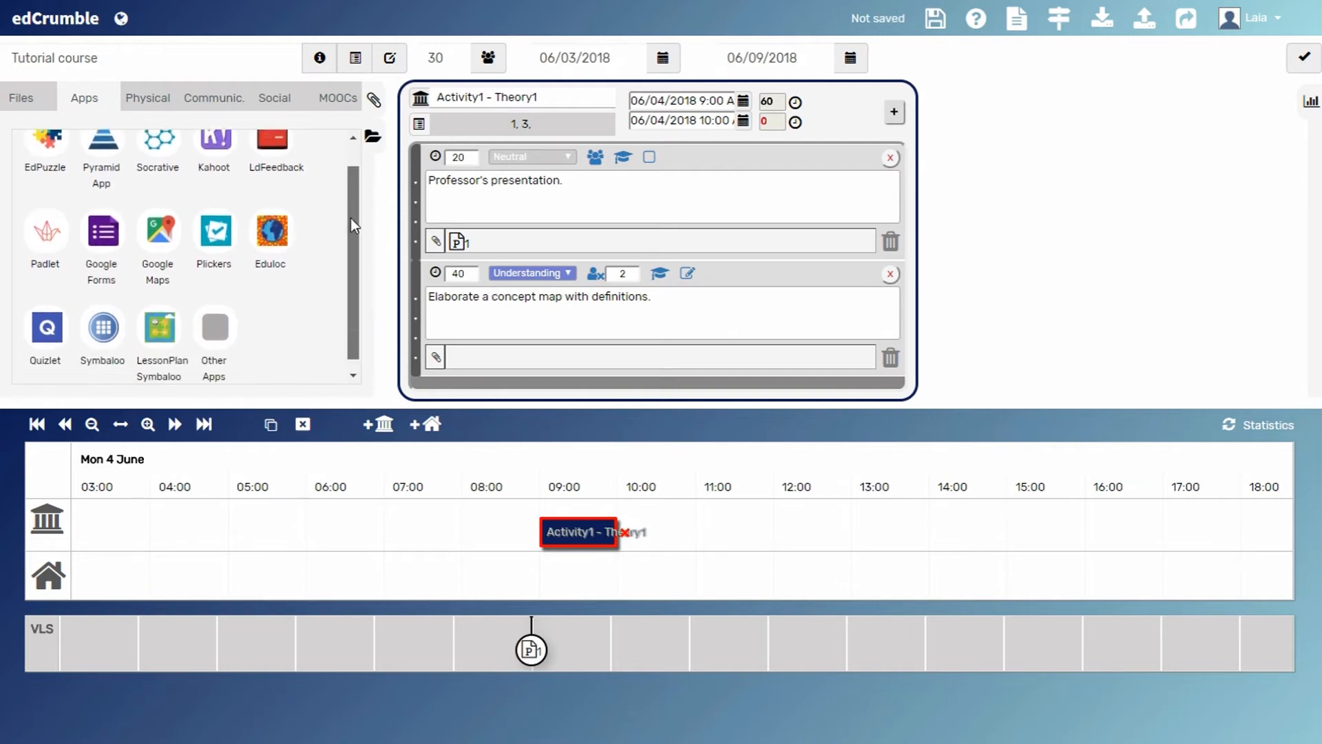
{"action": "scroll", "coordinate": [351, 220], "scroll_direction": "down", "scroll_amount": 1}
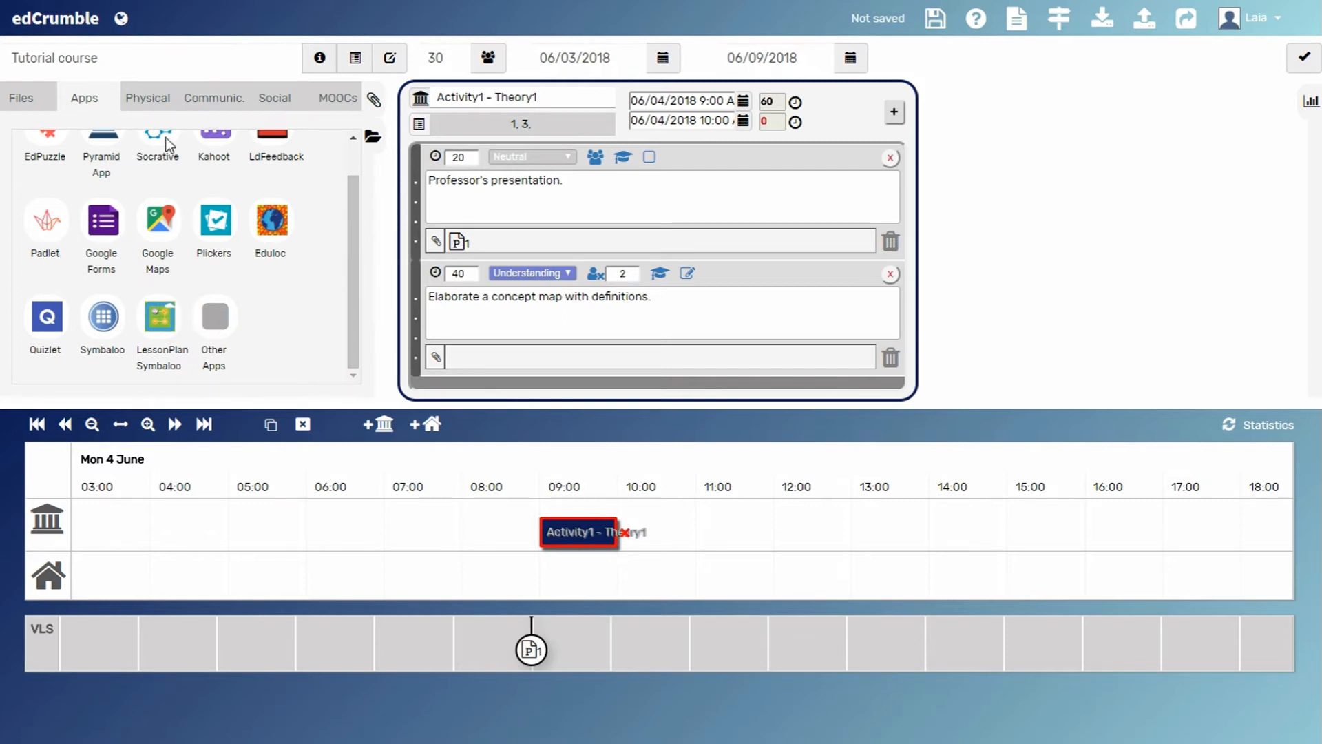
{"action": "left_click", "coordinate": [157, 100]}
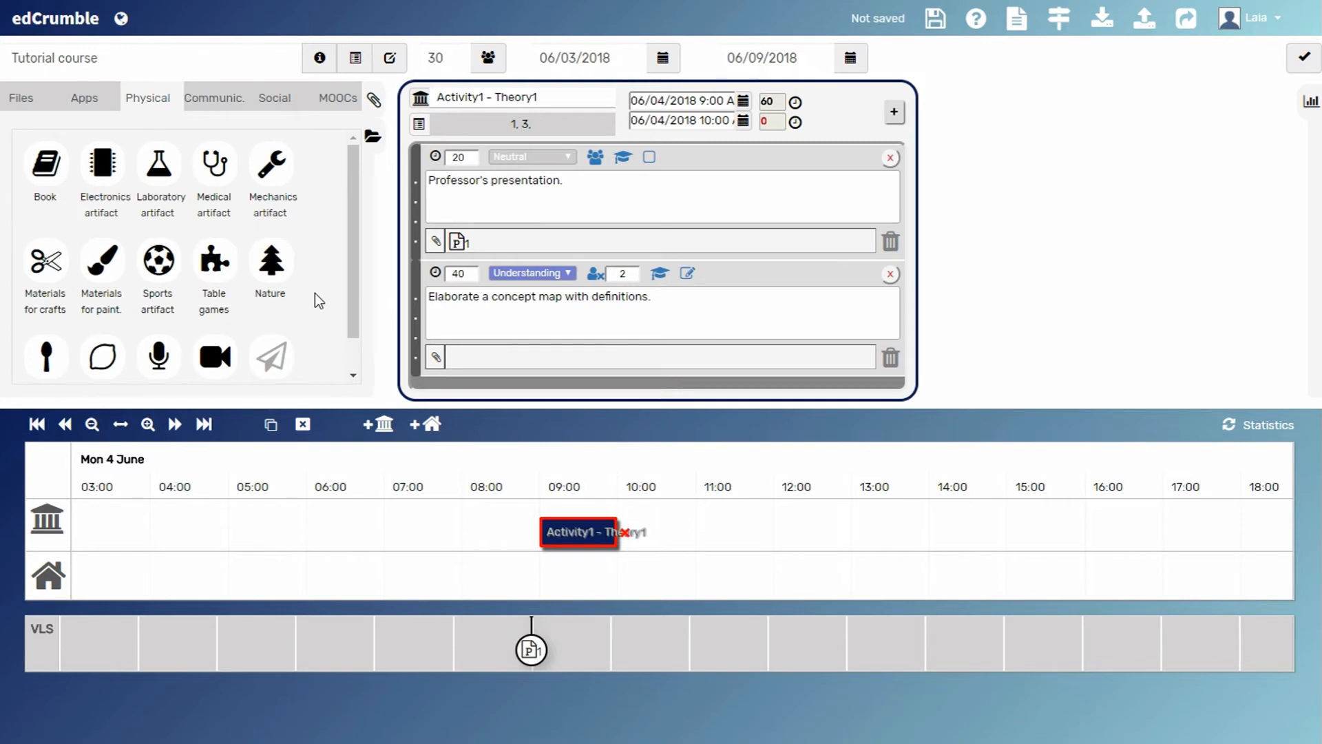
{"action": "scroll", "coordinate": [319, 300], "scroll_direction": "down", "scroll_amount": 1}
{"action": "left_click", "coordinate": [212, 103]}
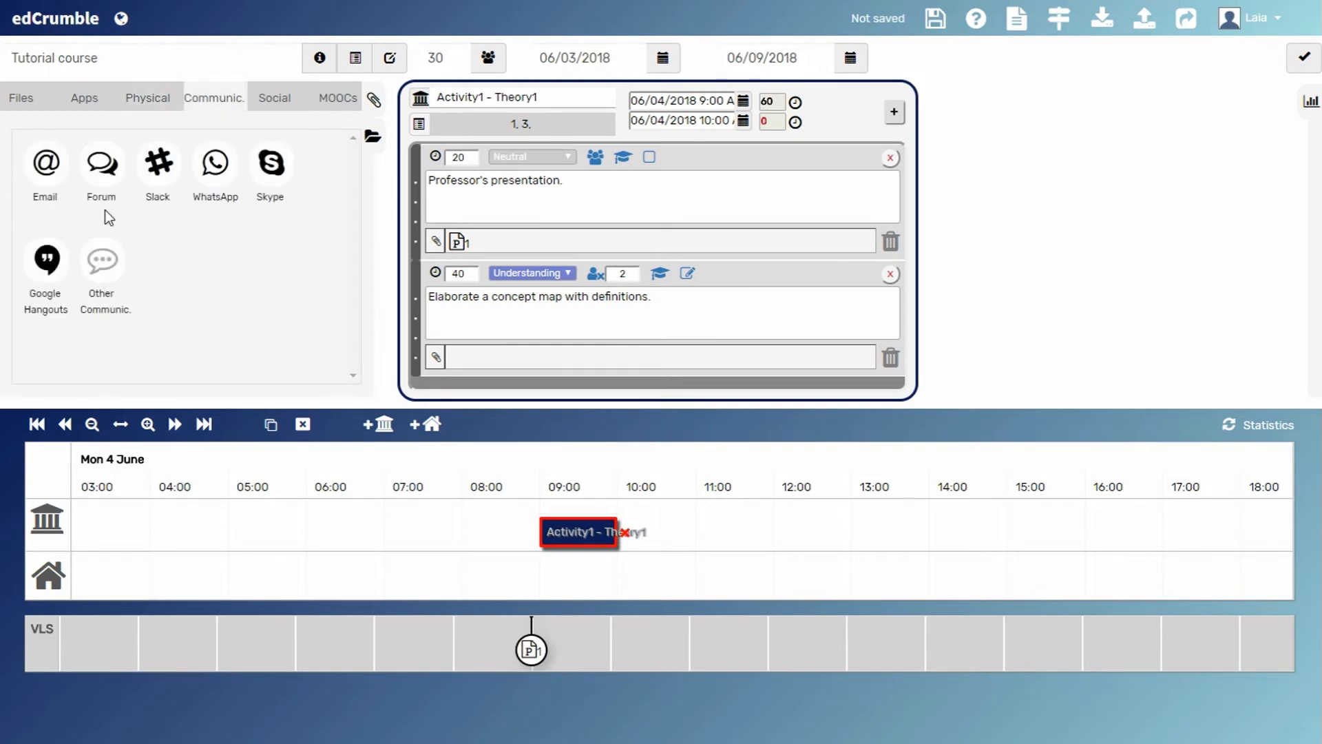
Attach an Other Apps resource titled "Lucid Chart" to the concept map task
{"action": "left_click", "coordinate": [88, 102]}
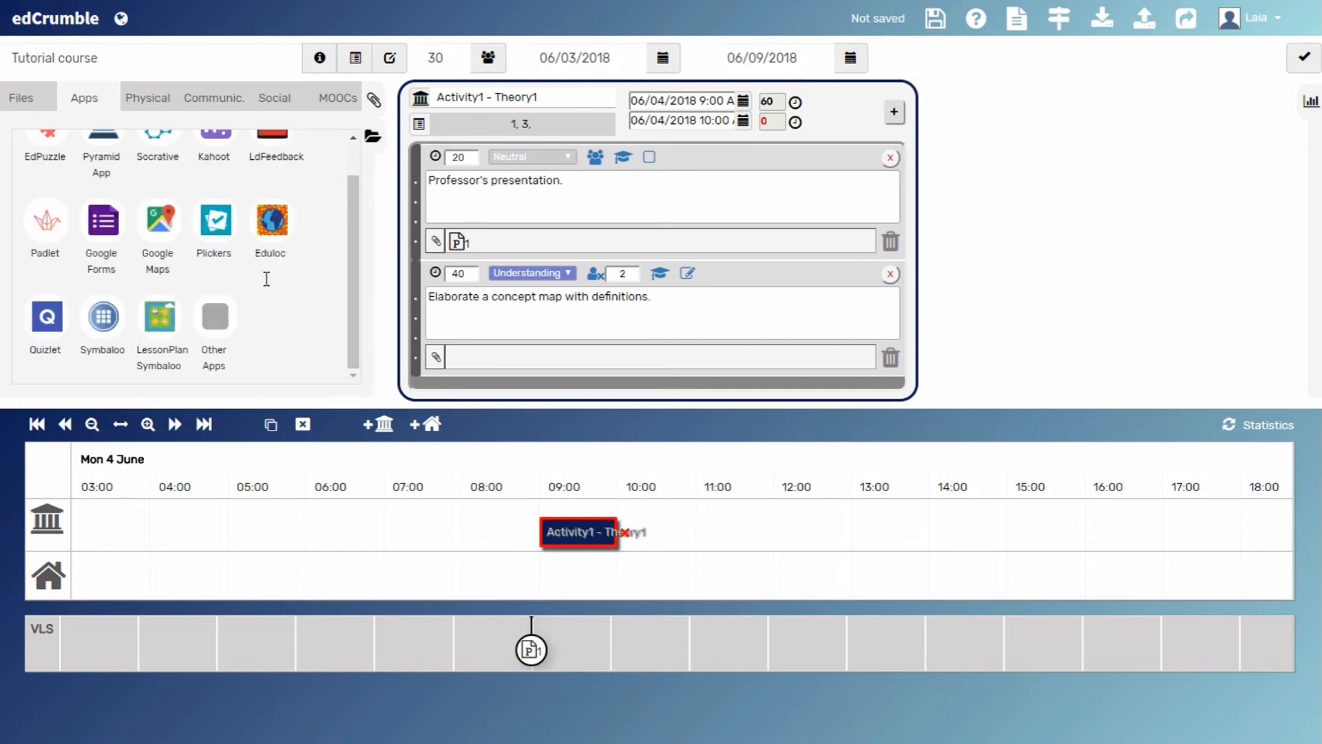
{"action": "left_click_drag", "start_coordinate": [212, 315], "coordinate": [467, 354]}
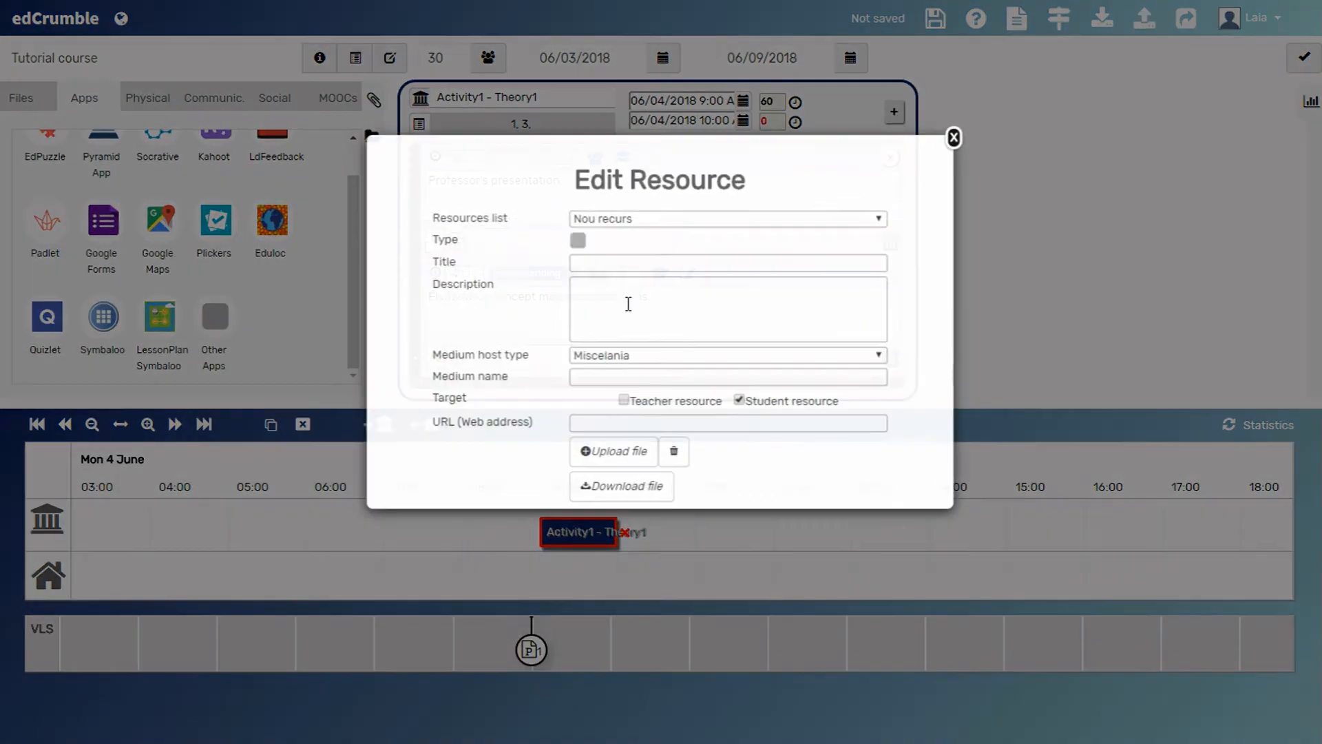
{"action": "left_click", "coordinate": [628, 261]}
{"action": "type", "text": "Lucid"}
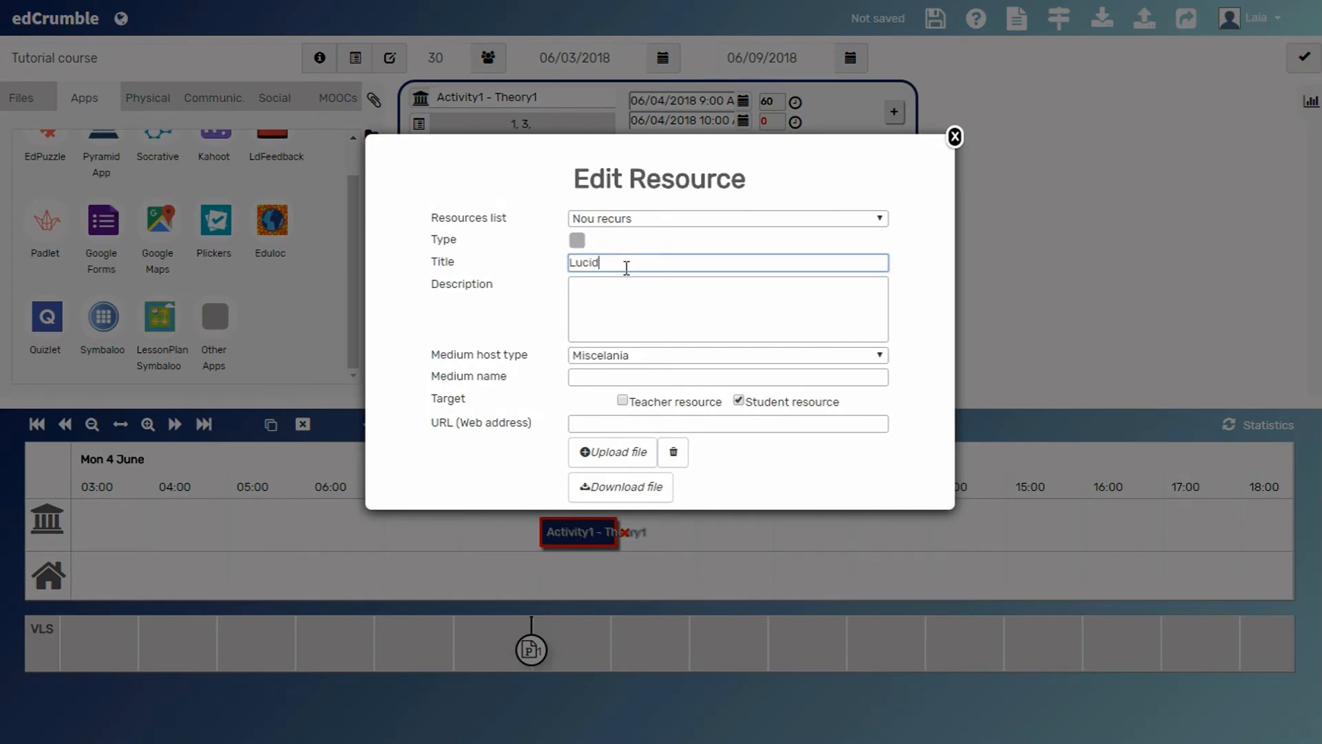
{"action": "type", "text": " Chart"}
{"action": "left_click", "coordinate": [629, 359]}
{"action": "left_click", "coordinate": [618, 432]}
{"action": "left_click", "coordinate": [635, 424]}
{"action": "type", "text": "www.lucidc"}
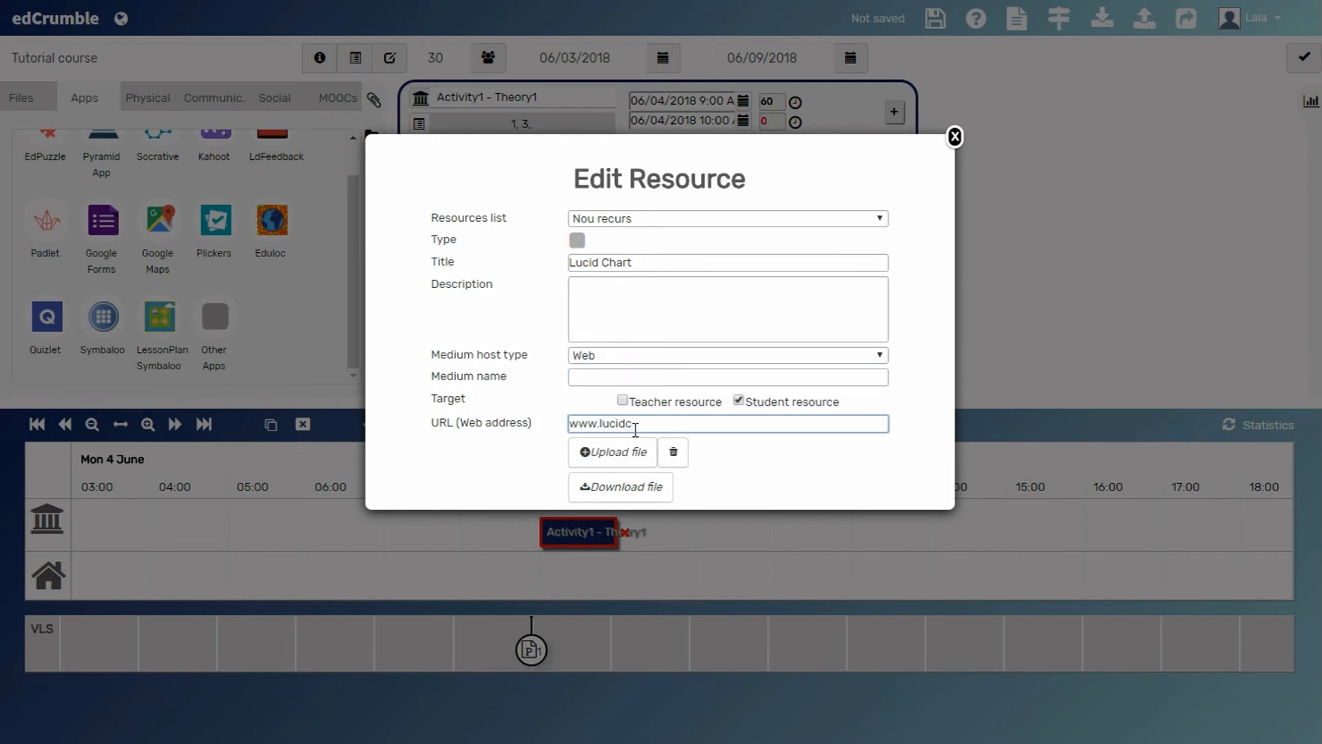
{"action": "type", "text": "hart.com"}
{"action": "left_click", "coordinate": [955, 136]}
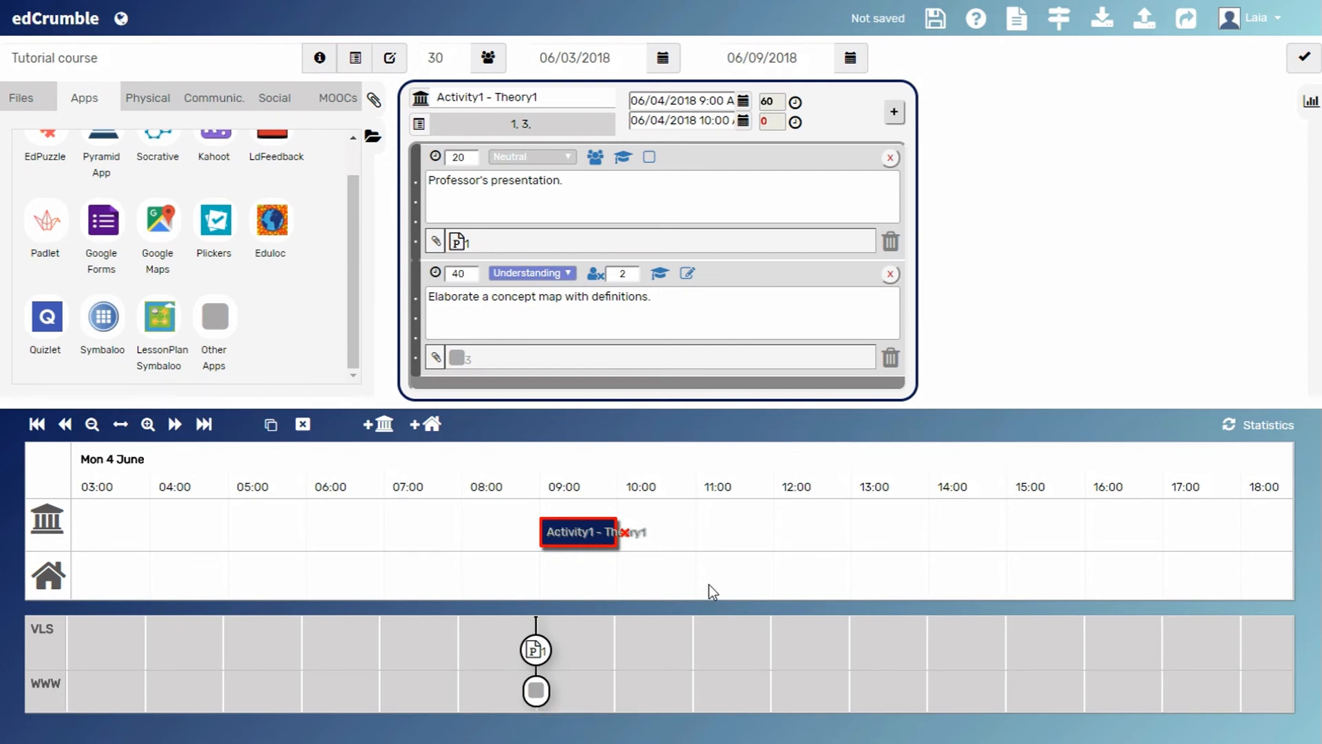
Review the details of the Lucid Chart and Slides Theory resources from their tasks
{"action": "left_click", "coordinate": [456, 360]}
{"action": "left_click", "coordinate": [953, 137]}
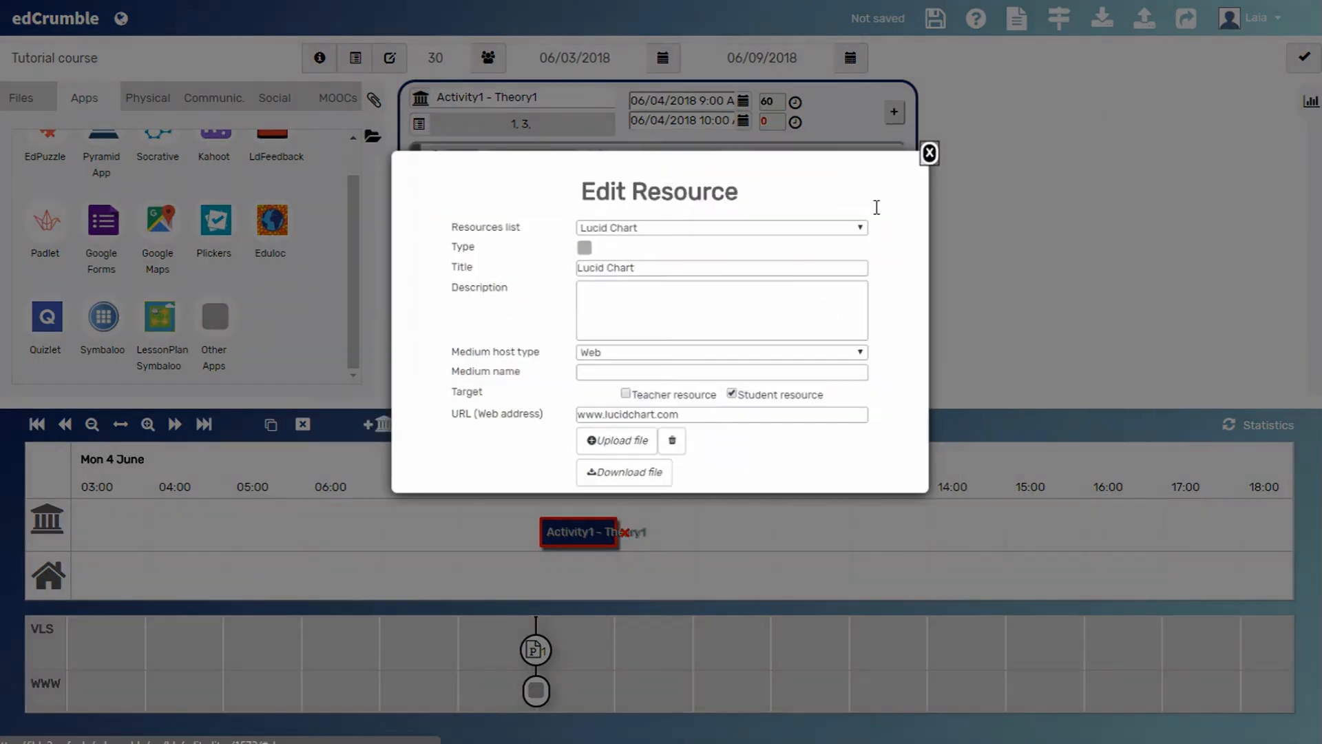
{"action": "left_click", "coordinate": [458, 242]}
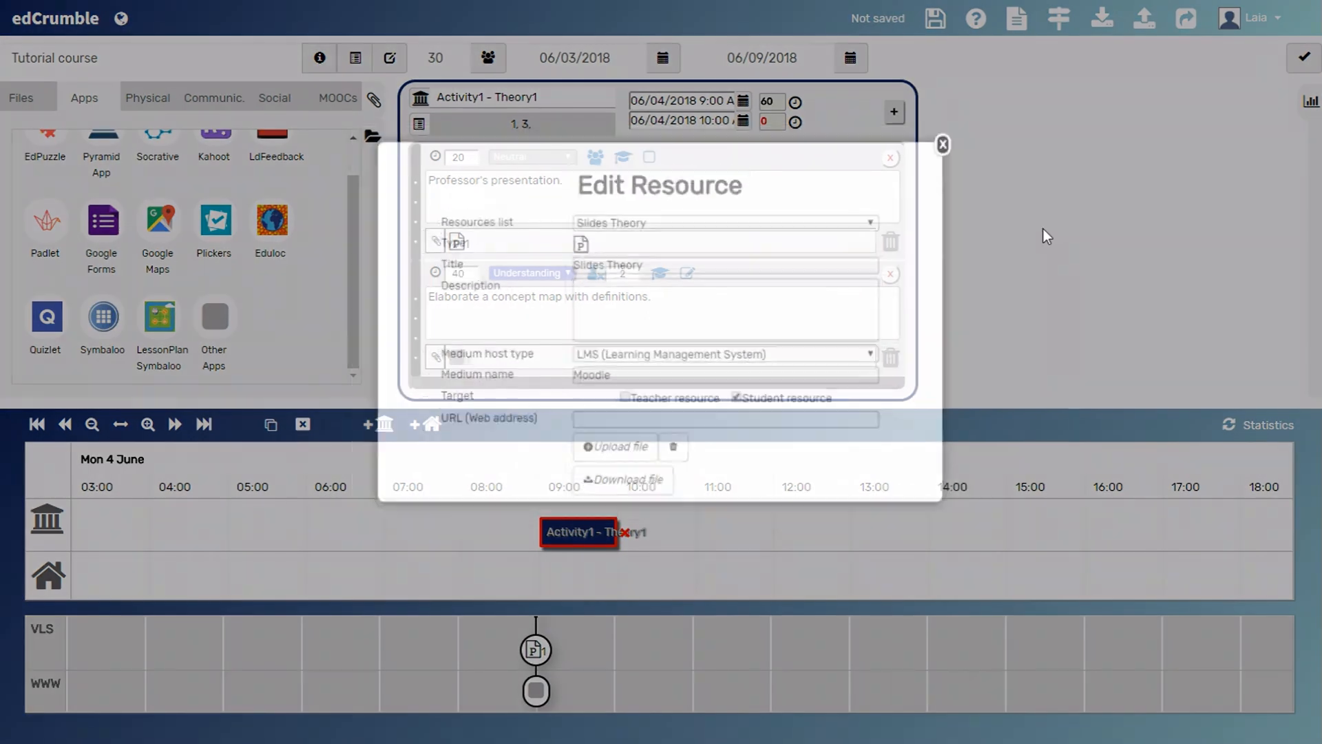
{"action": "left_click", "coordinate": [955, 138]}
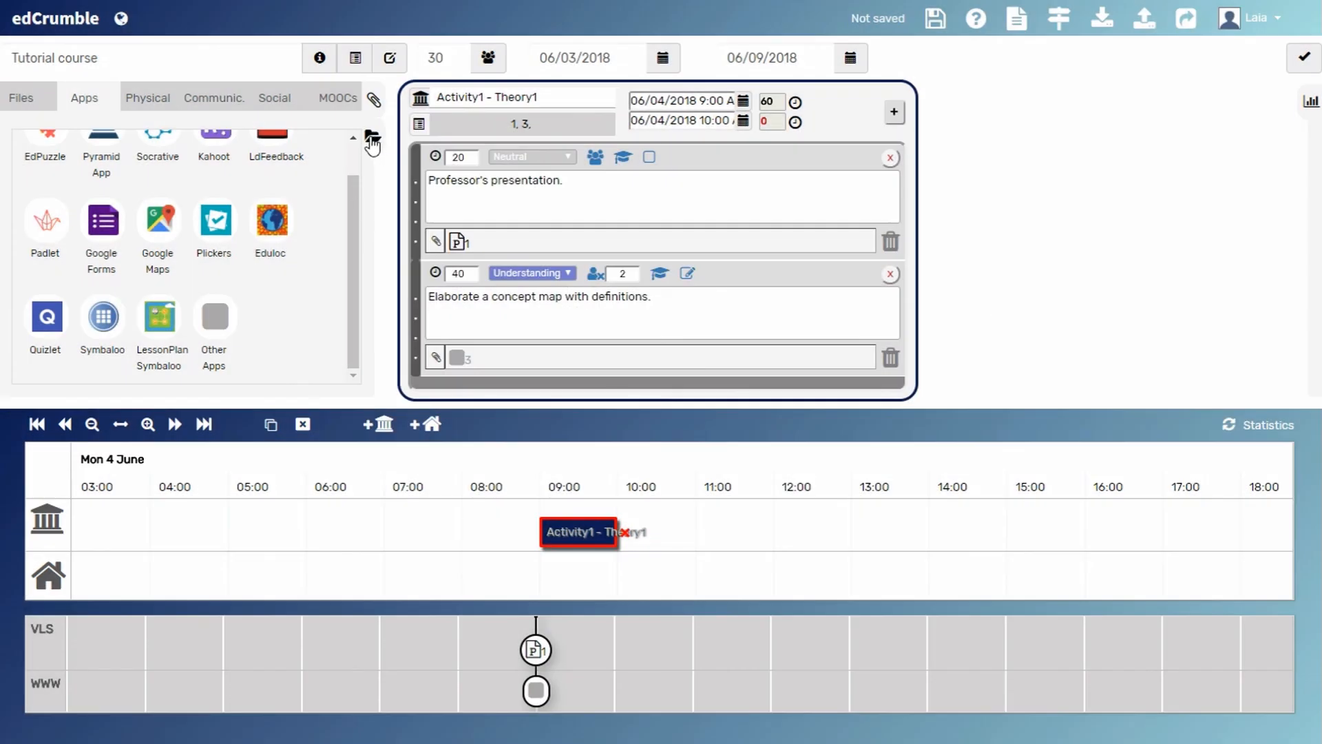
Open the course's resource list and examine the Slides Theory and Lucid Chart entries there, then close it
{"action": "left_click", "coordinate": [373, 140]}
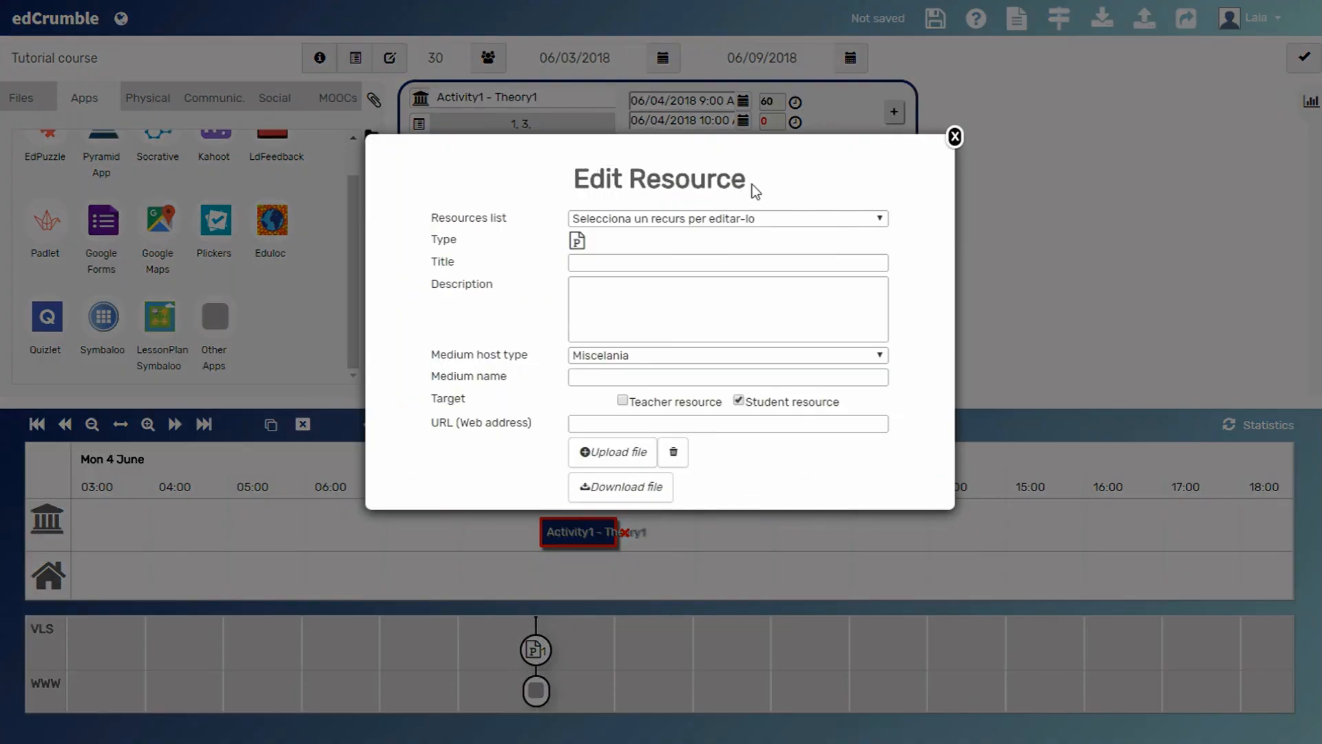
{"action": "left_click", "coordinate": [876, 218]}
{"action": "left_click", "coordinate": [700, 249]}
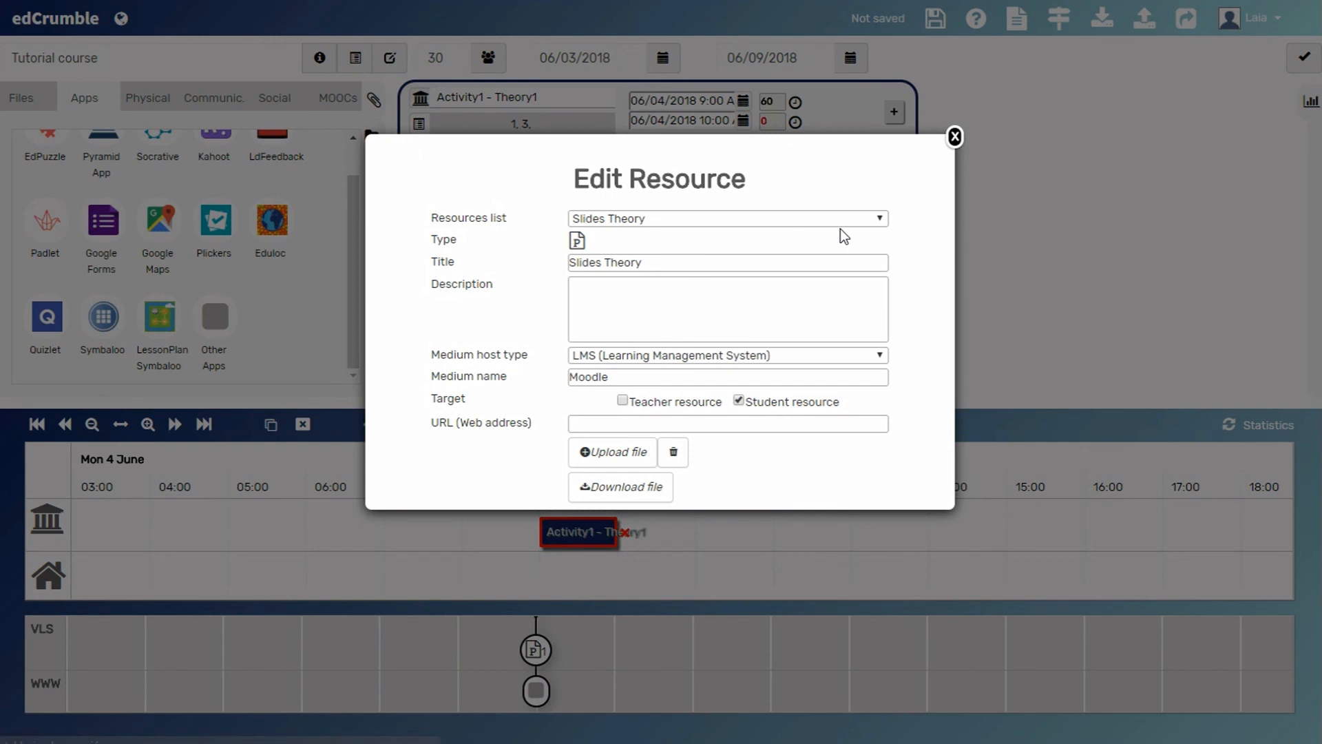
{"action": "left_click", "coordinate": [878, 219]}
{"action": "left_click", "coordinate": [789, 264]}
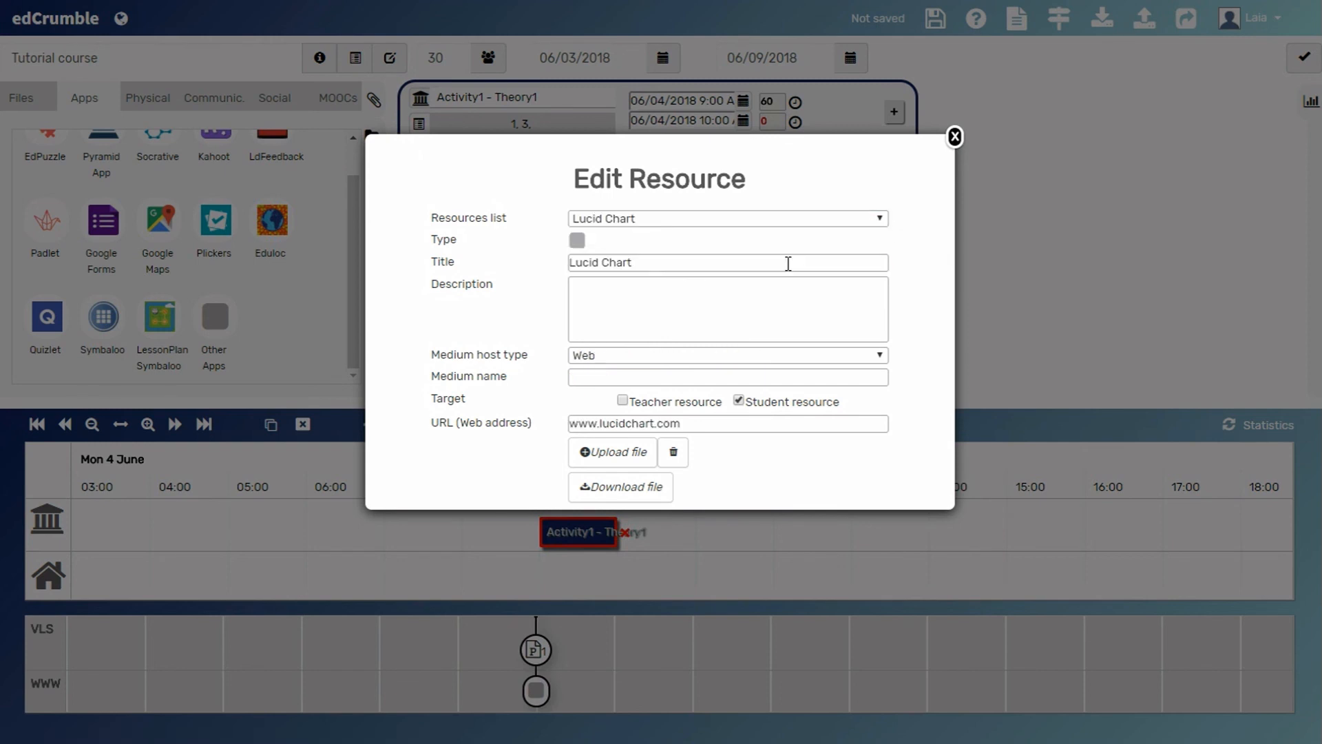
{"action": "left_click", "coordinate": [877, 220]}
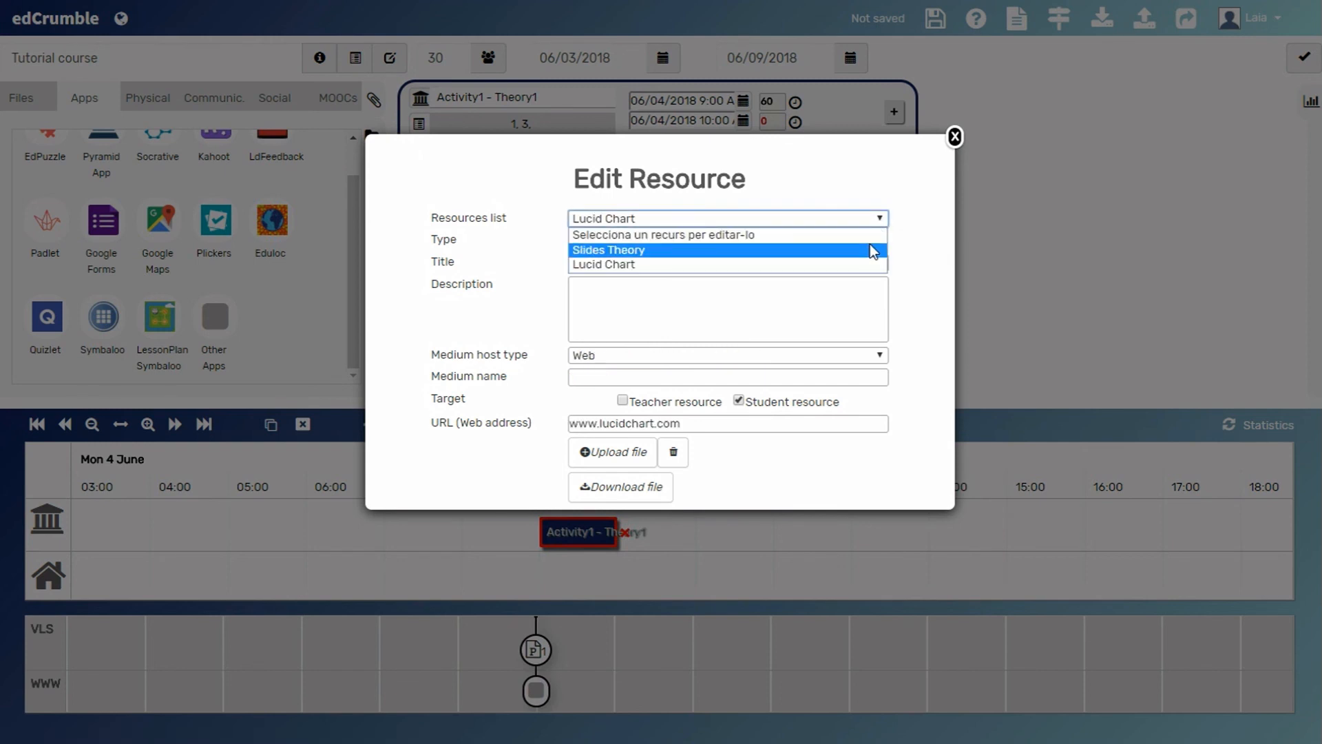
{"action": "left_click", "coordinate": [870, 247]}
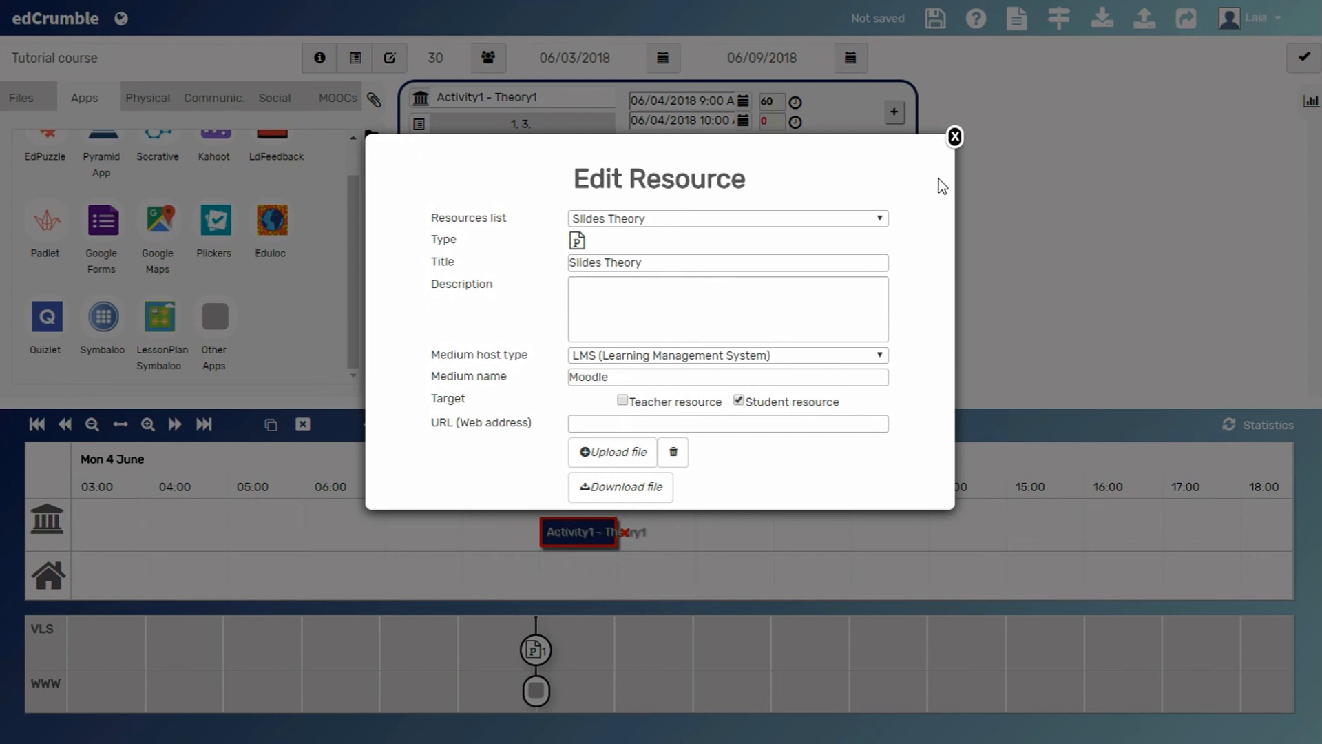
{"action": "left_click", "coordinate": [955, 137]}
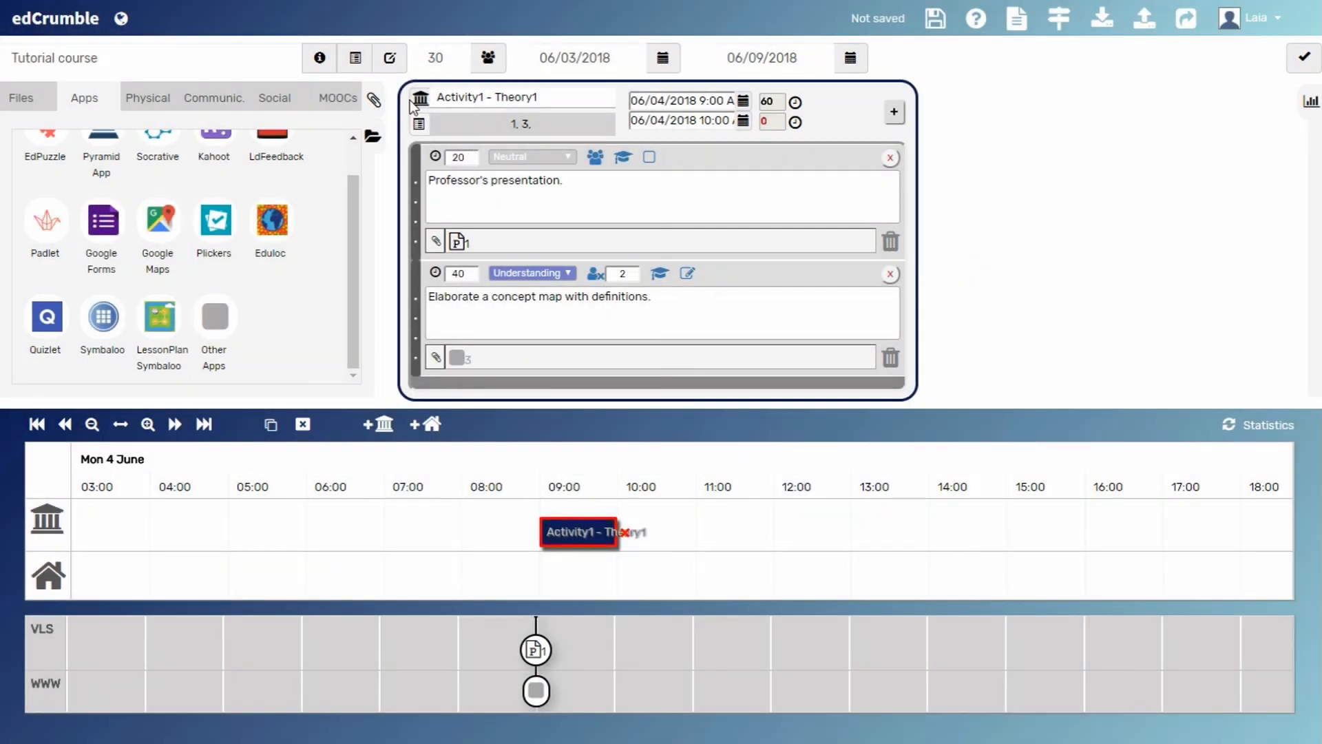